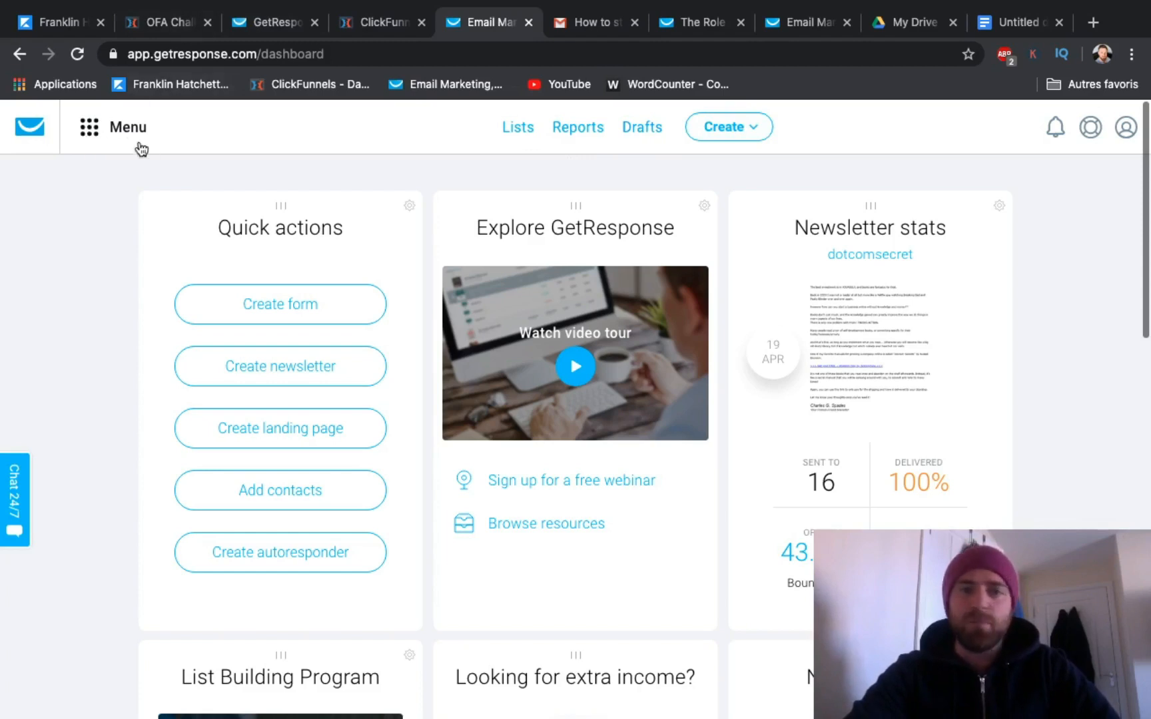
Step: Go to the automation messages in the Automation area and create a new message draft
click(103, 139)
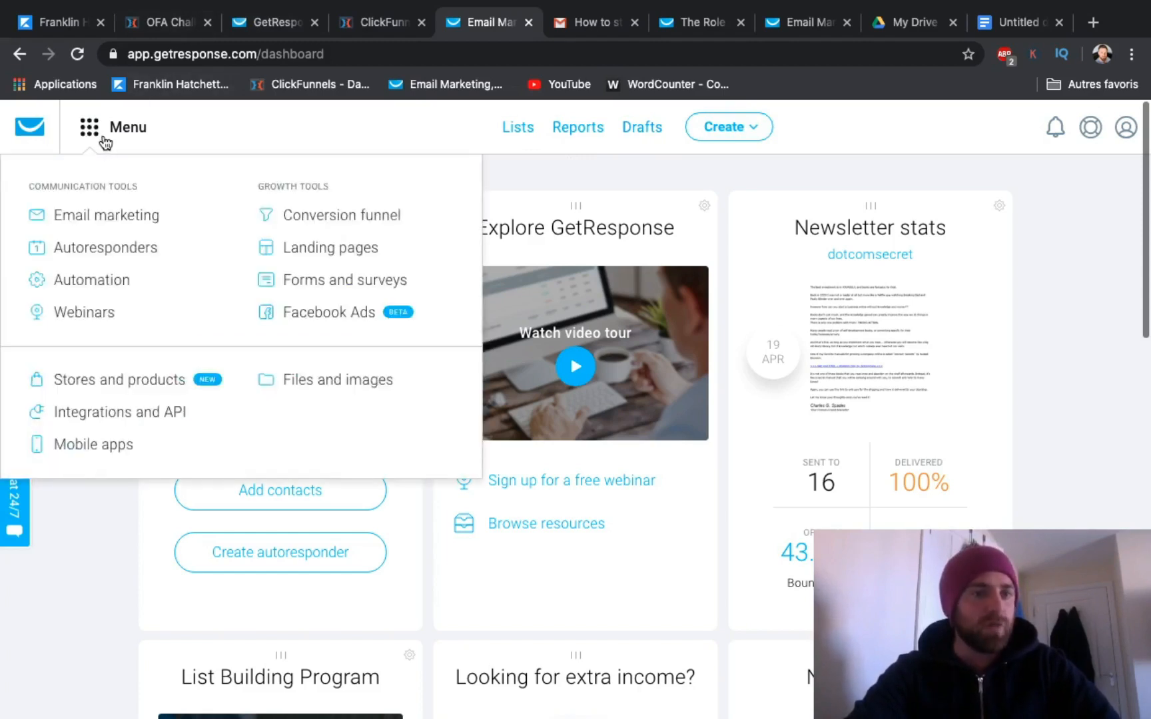
click(99, 285)
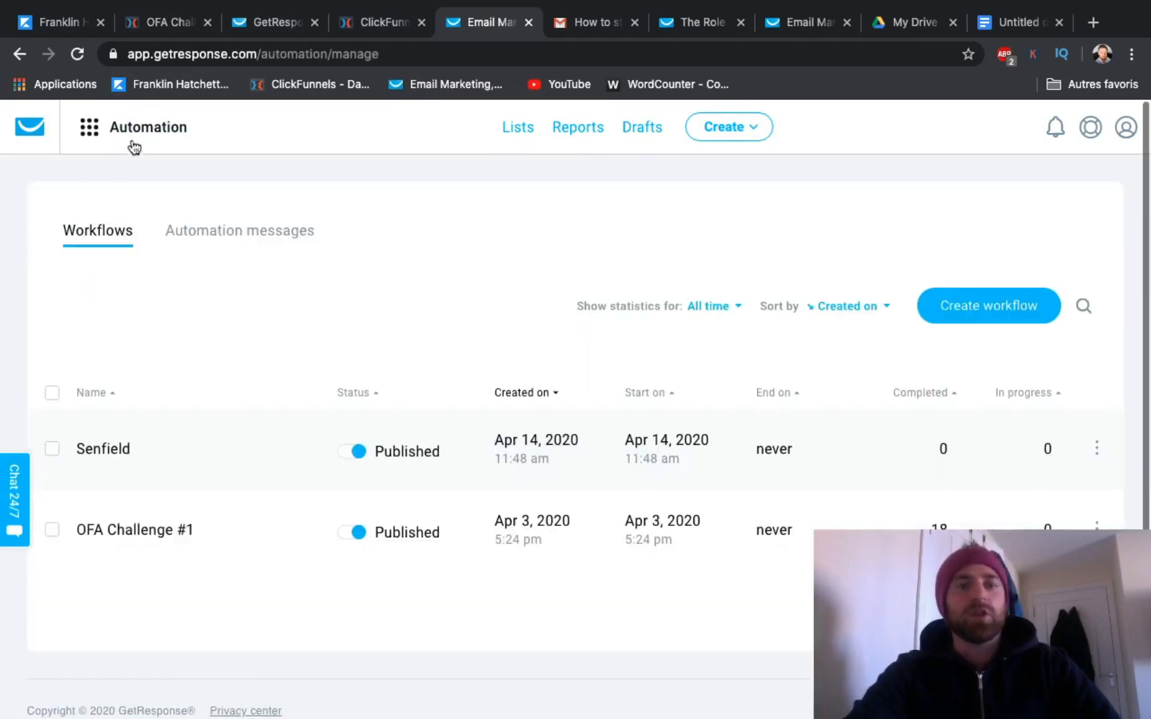
click(91, 131)
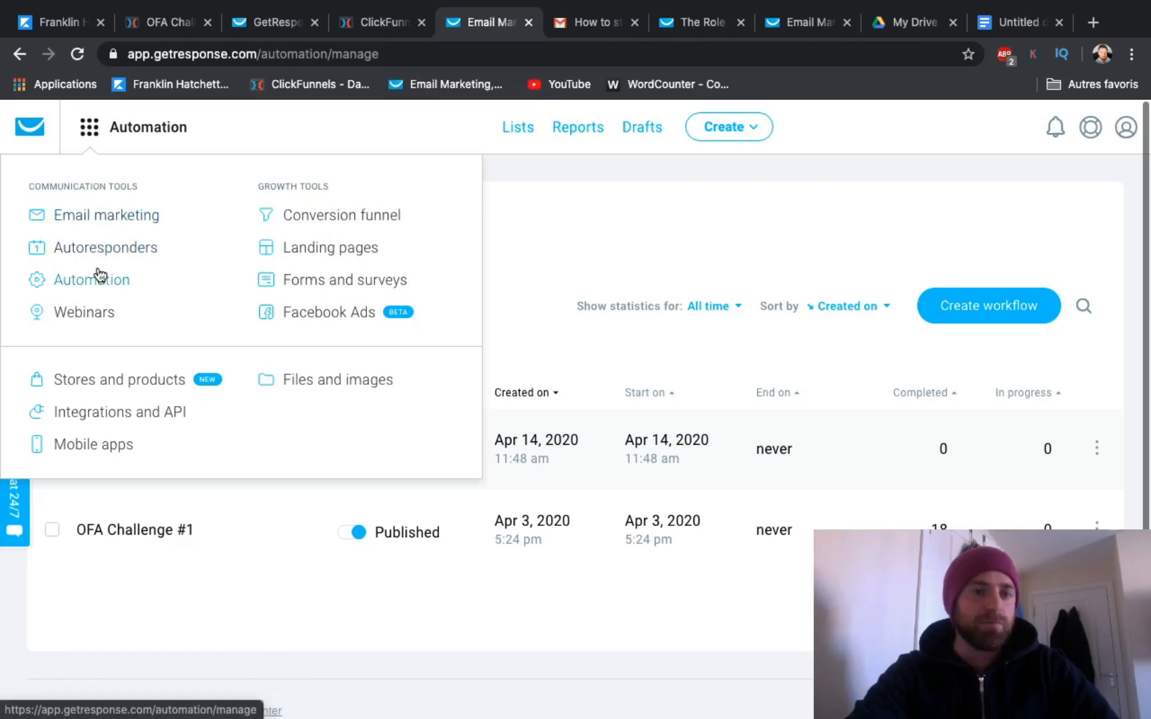
click(638, 218)
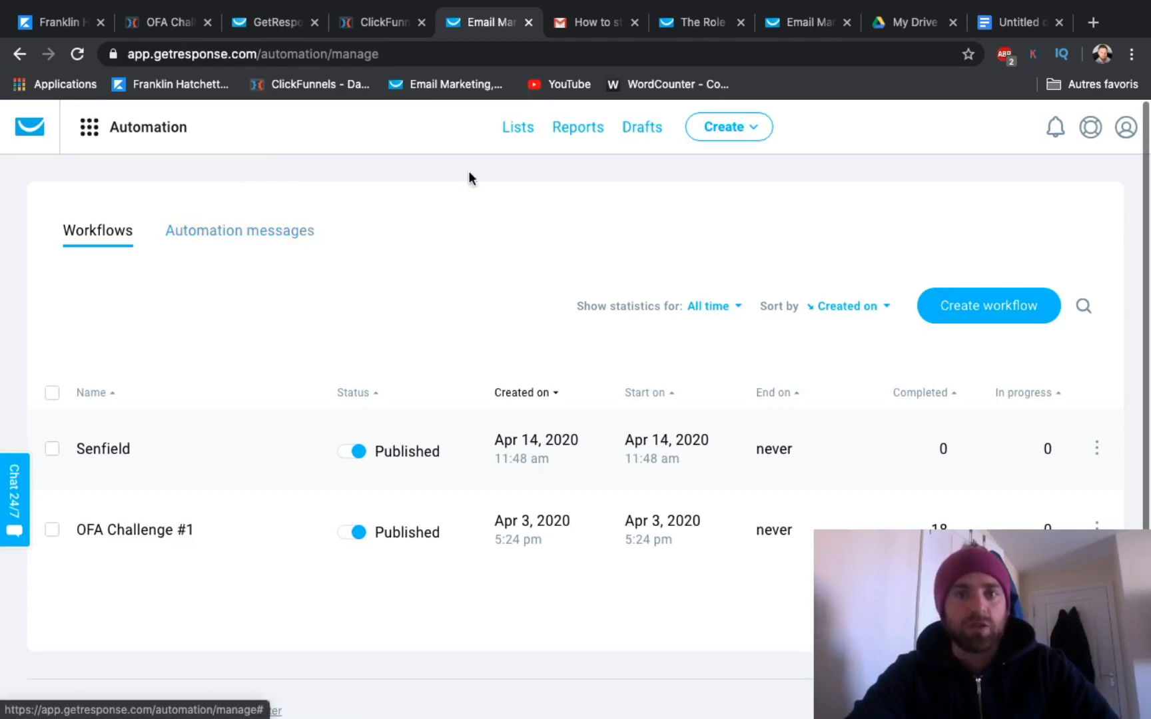
click(221, 239)
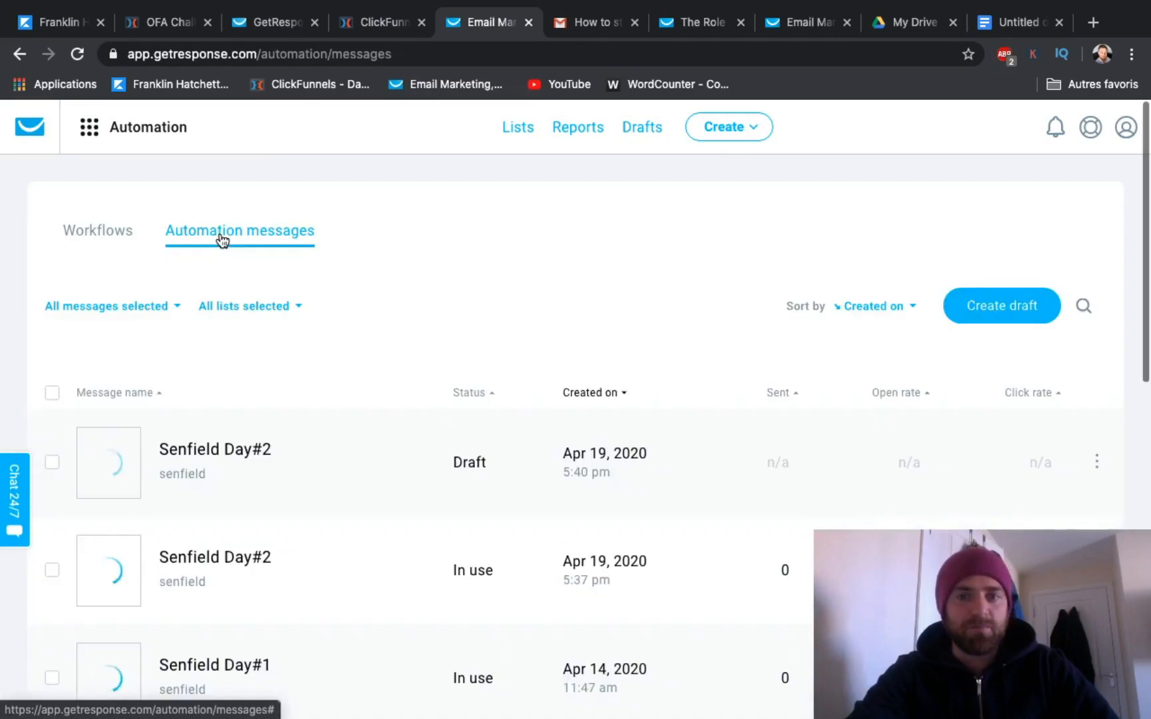
click(1023, 313)
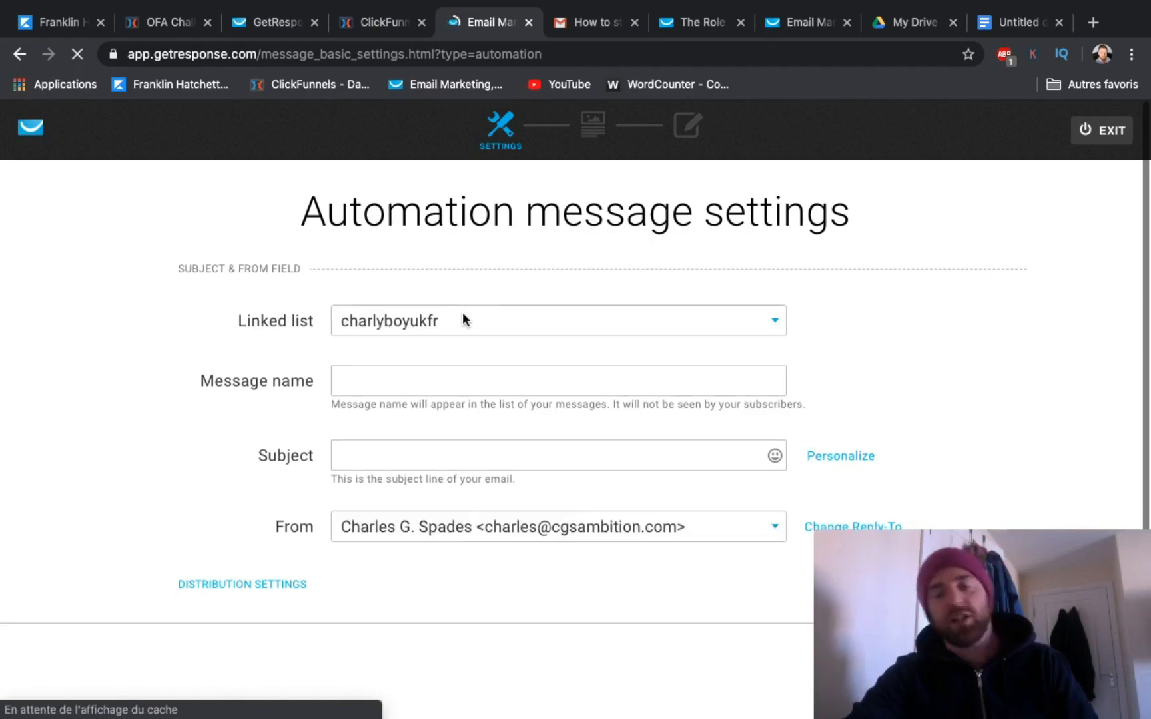
Step: Link the automation message to the senfield list and name the message "Senfield Day#3"
click(516, 326)
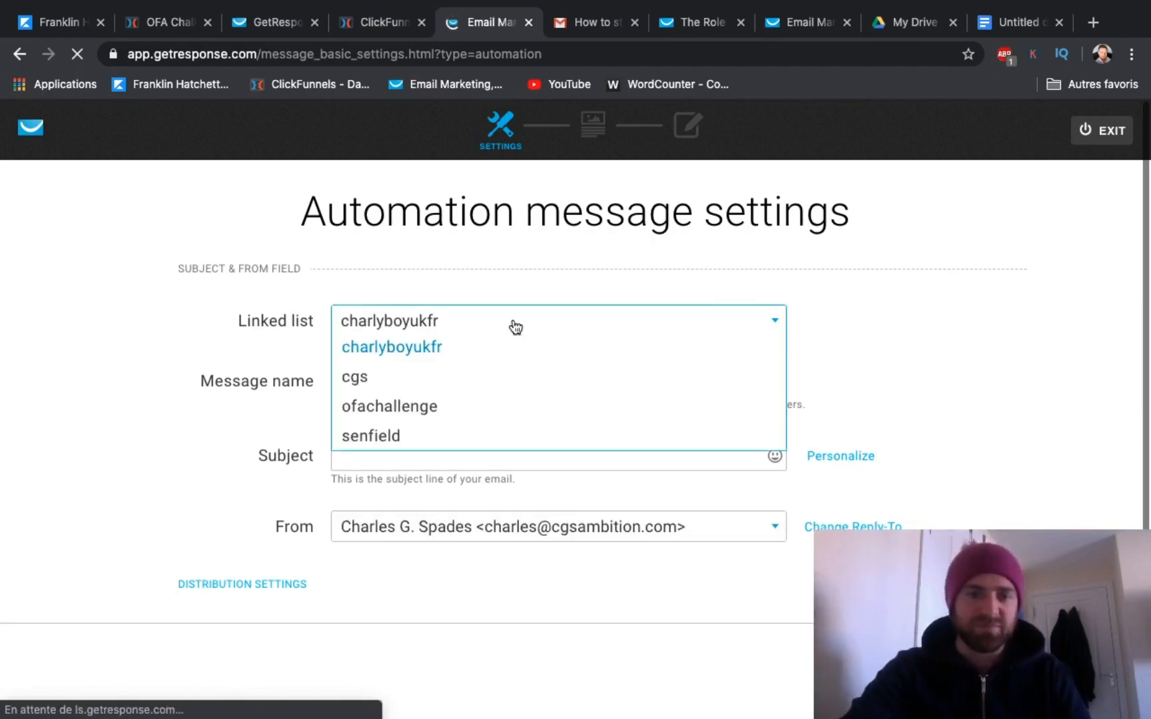
click(381, 438)
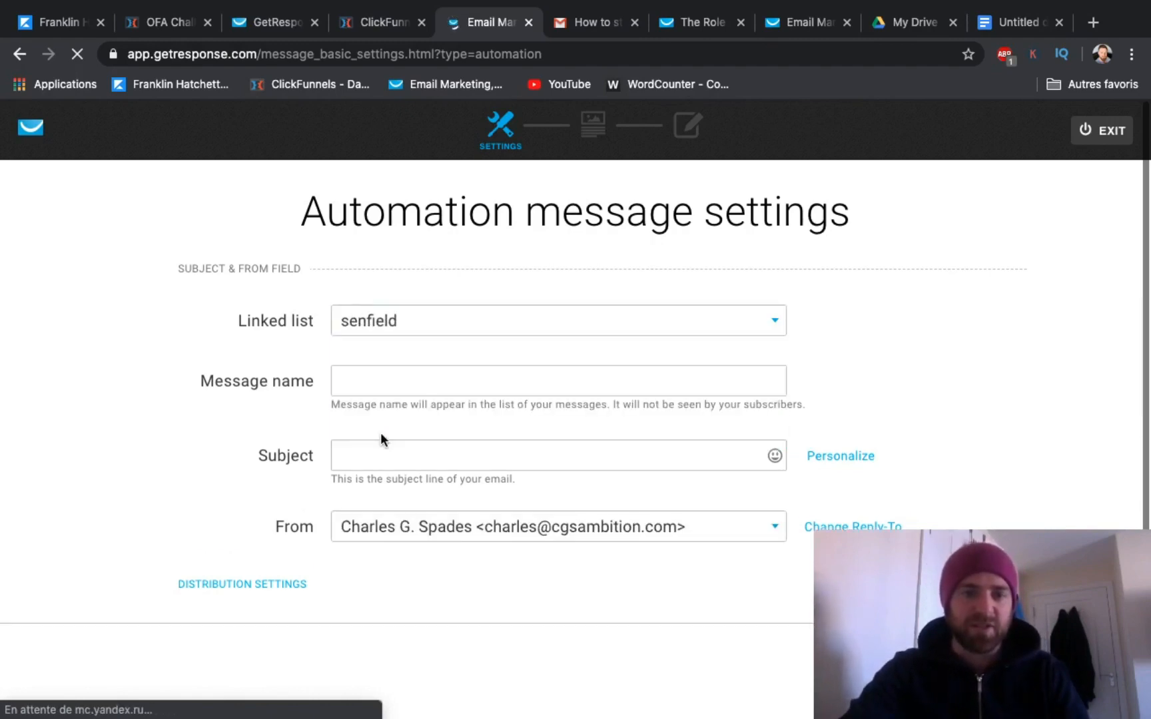
click(391, 380)
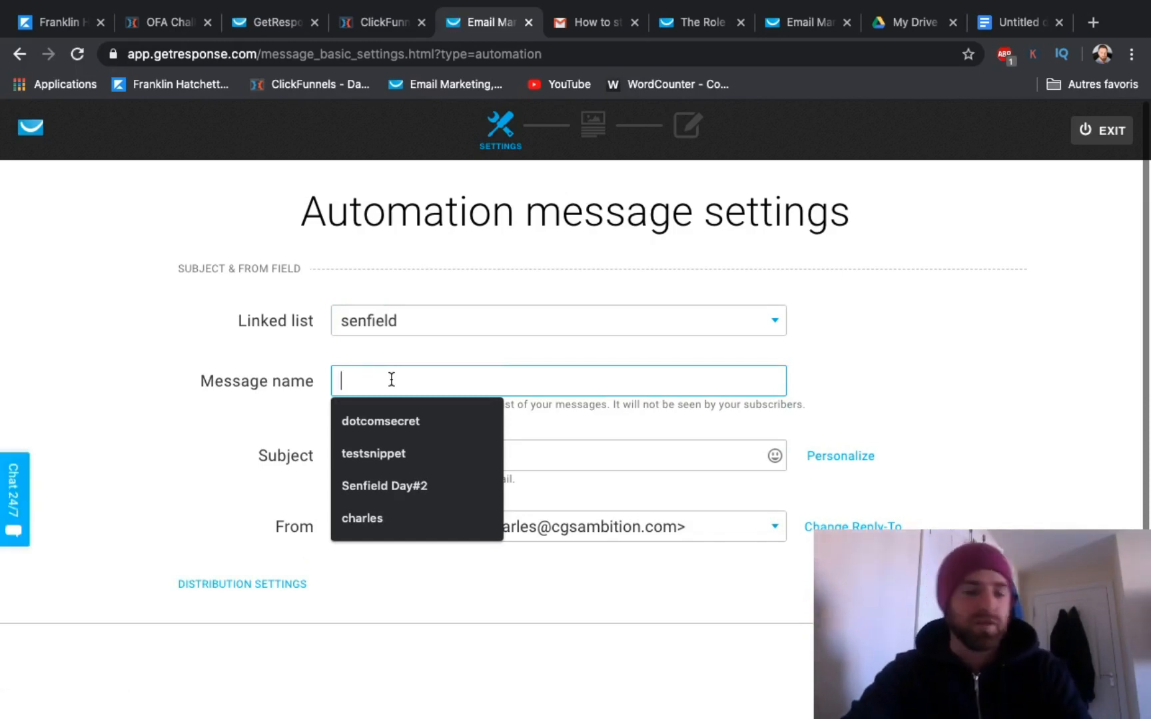
click(398, 385)
click(336, 390)
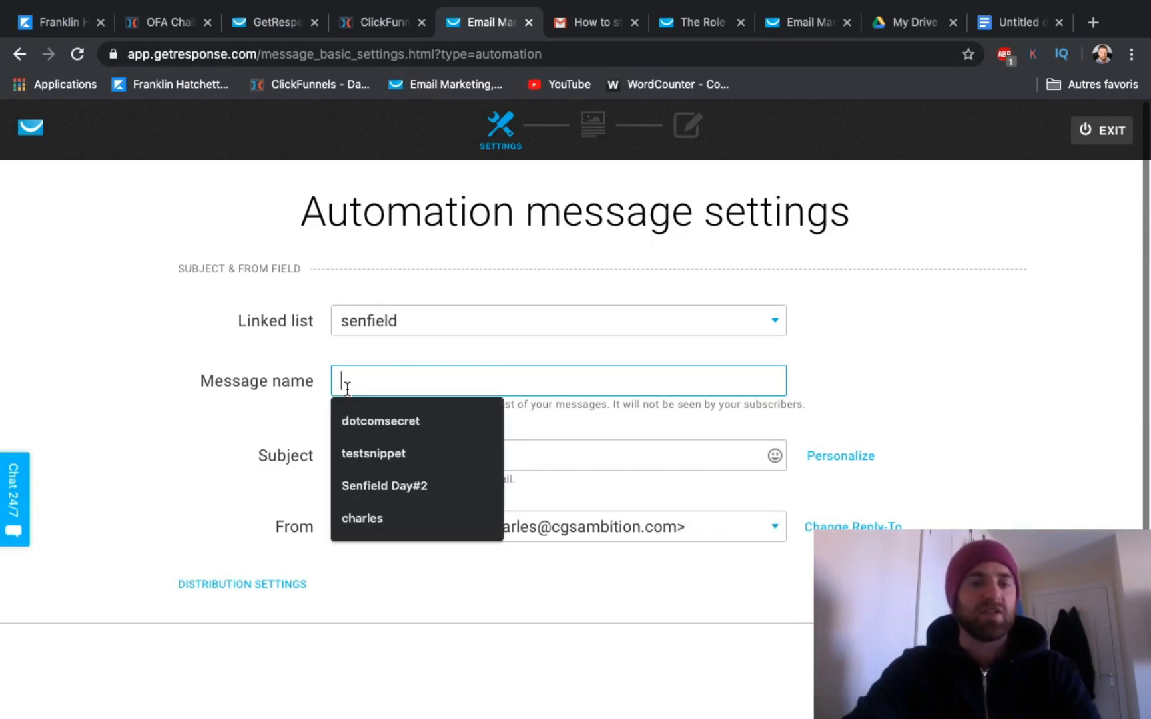
text(How)
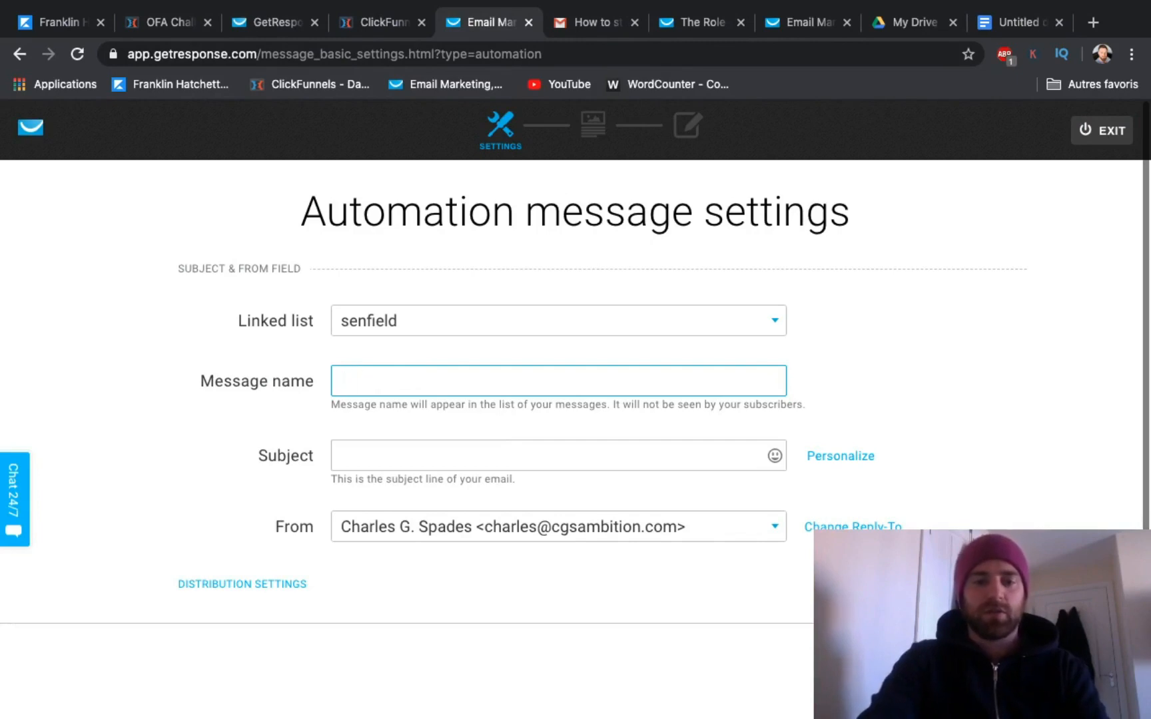
text(Sen)
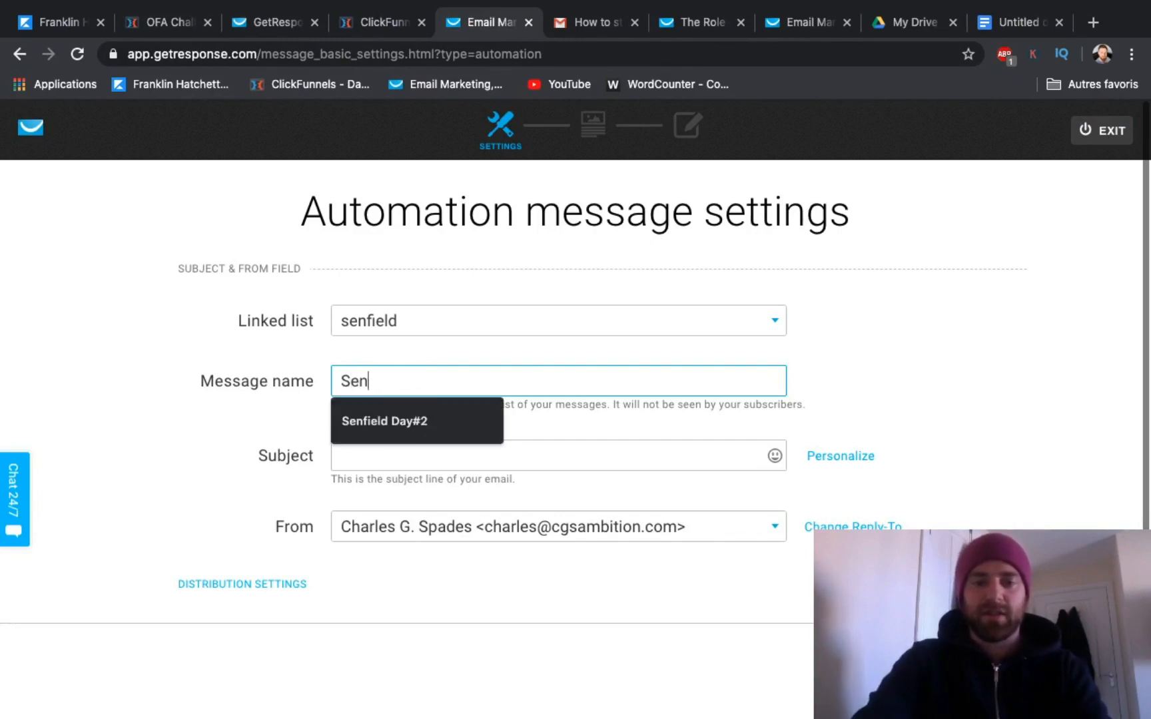
key(Down)
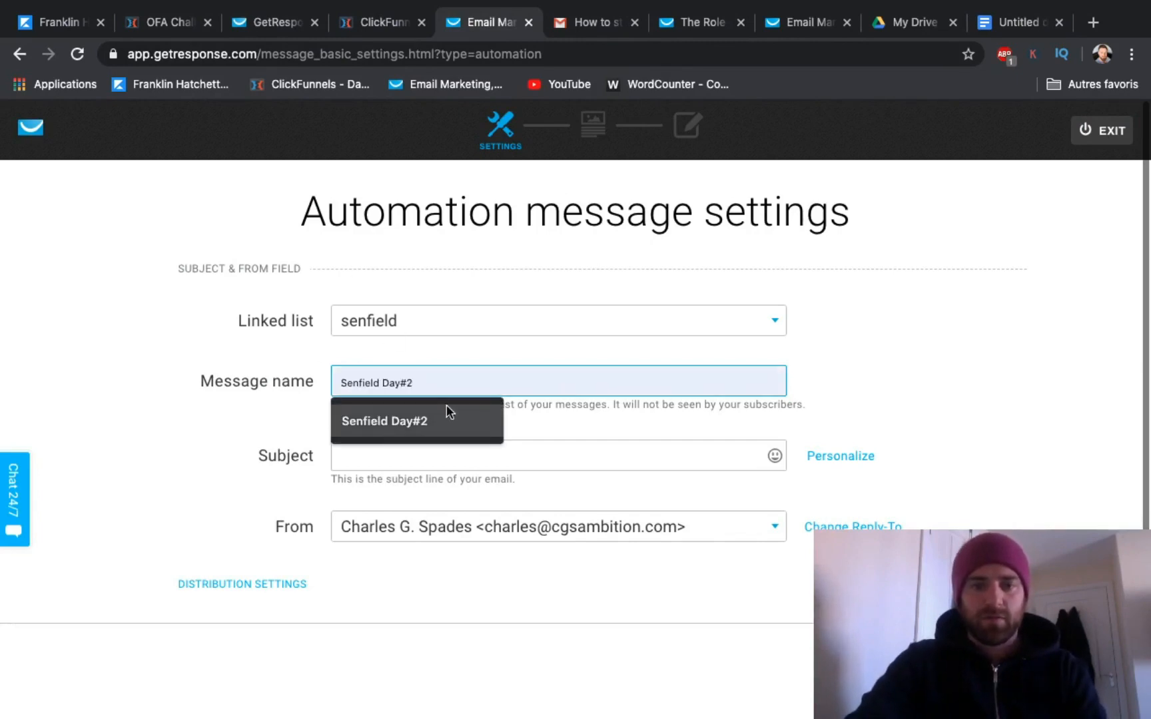
click(413, 416)
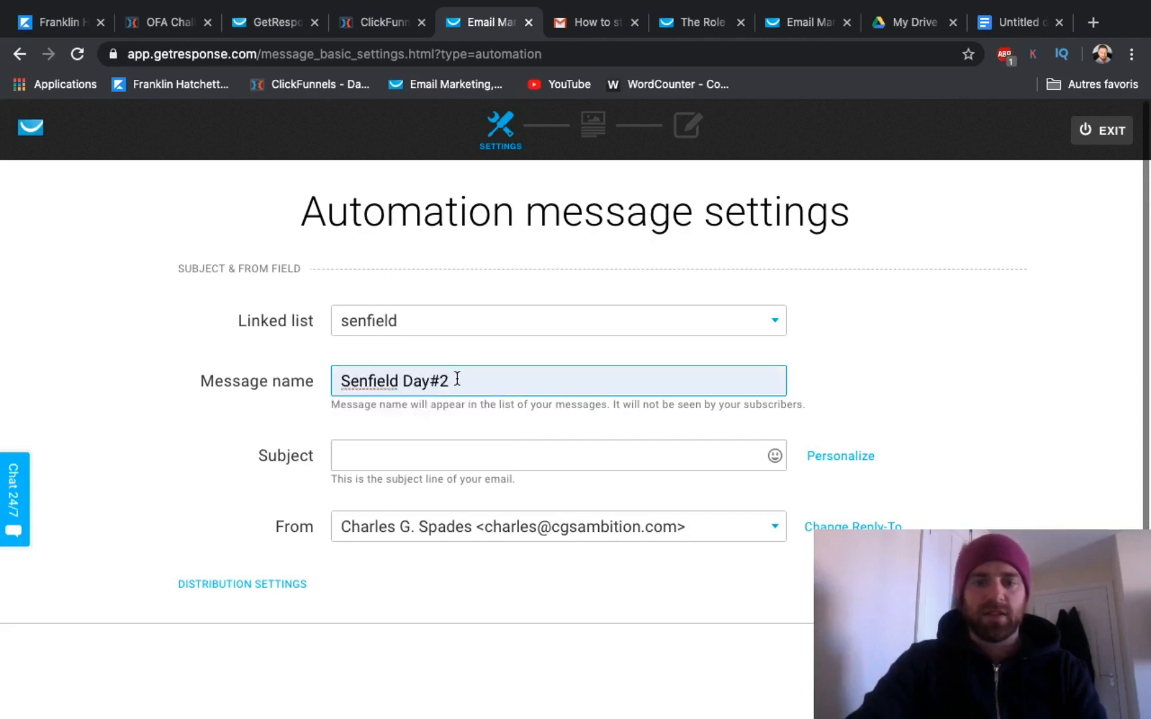
key(BackSpace)
text(3)
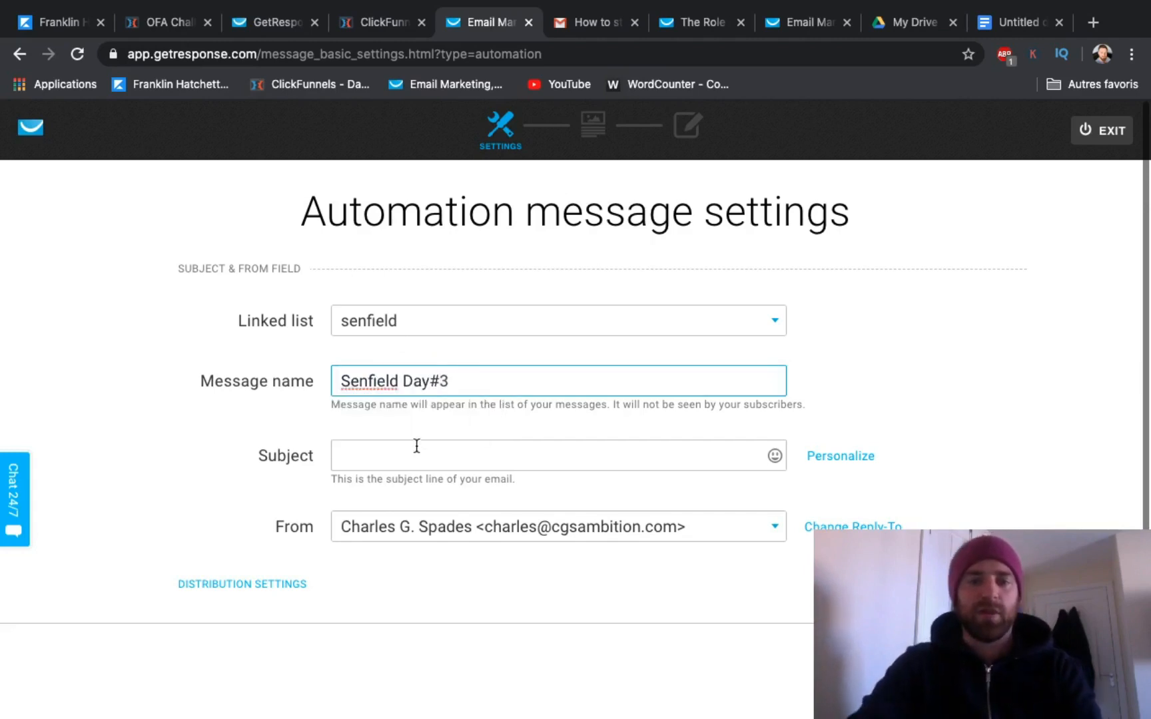
Step: Enter "How To Stay Motivated And Focus!" as the message subject and continue to the template selection
click(383, 455)
text(How To Stay Motivated And Focus!)
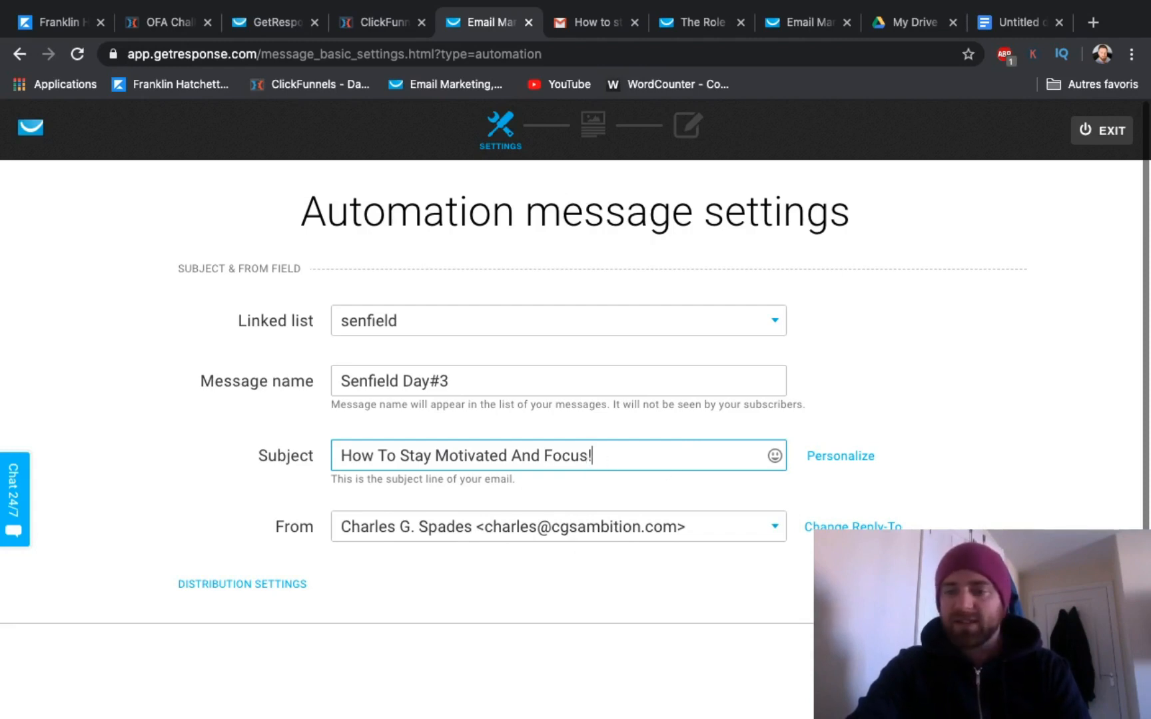
key(Return)
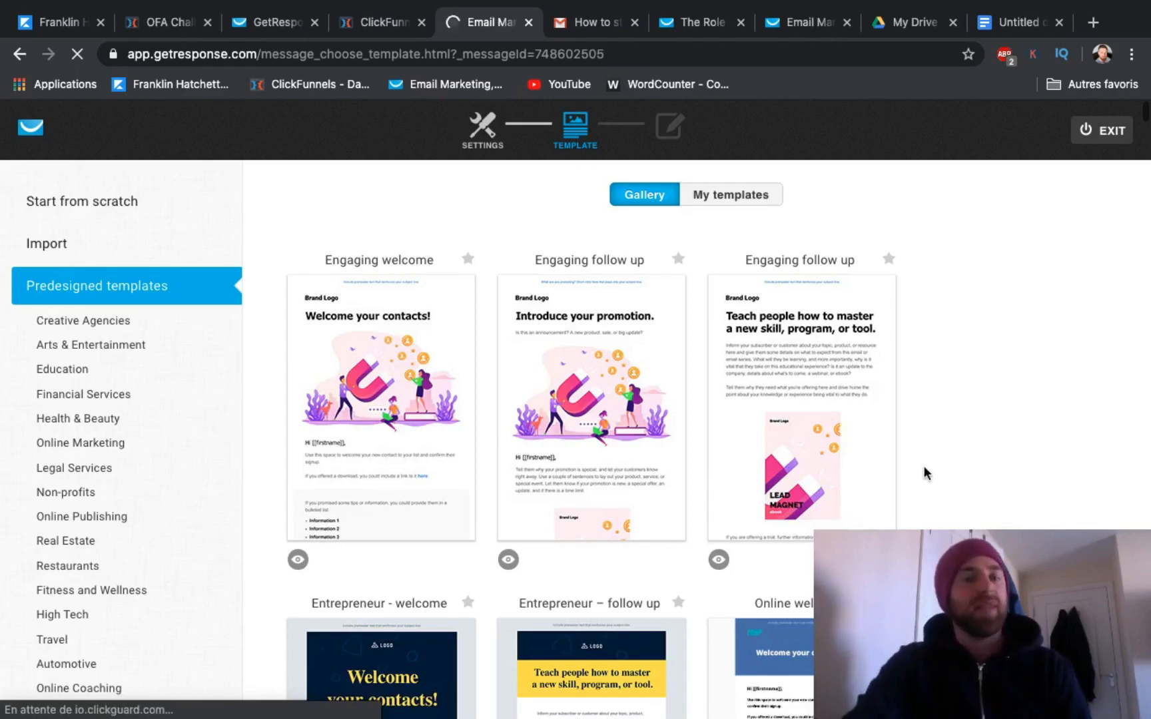
Step: Start the message from scratch using the Blank template
scroll(459, 470, down, 5)
scroll(455, 480, up, 5)
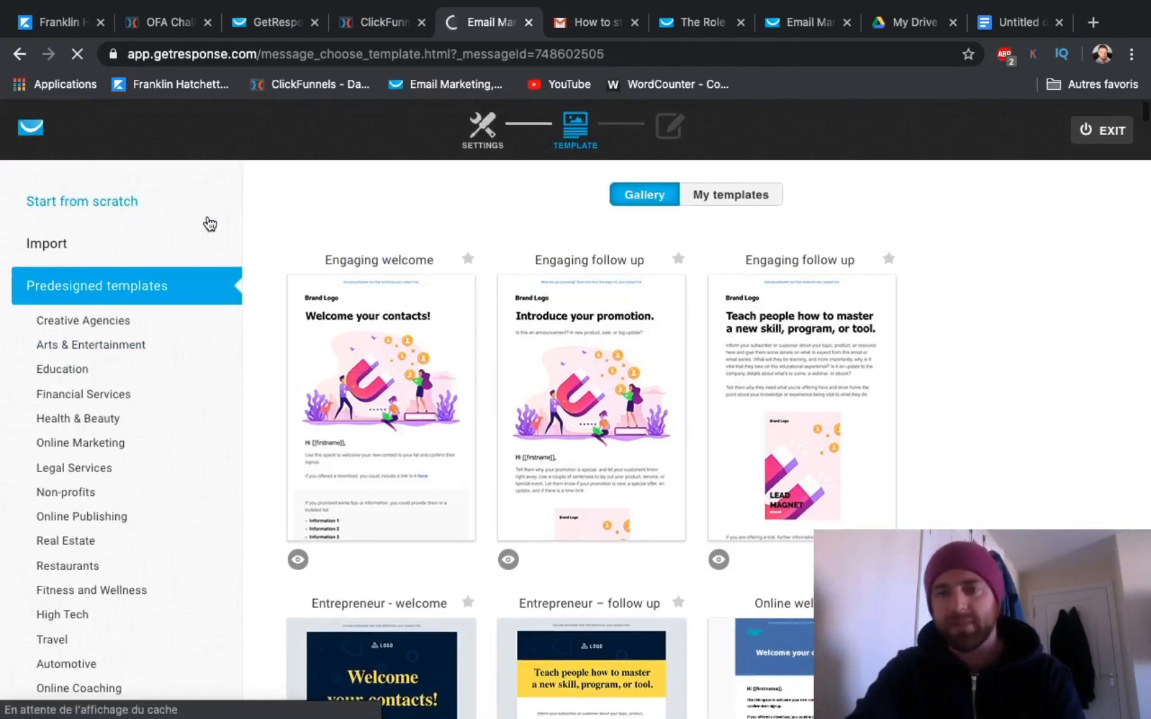
click(113, 201)
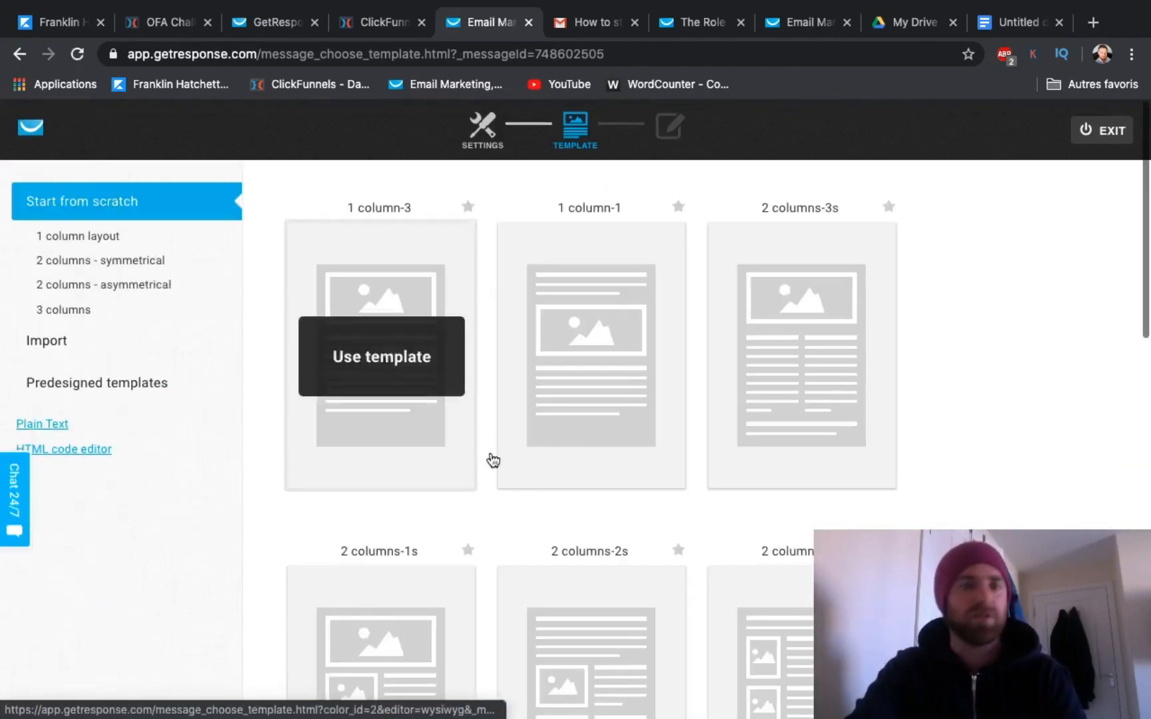
scroll(490, 467, down, 6)
scroll(491, 465, down, 6)
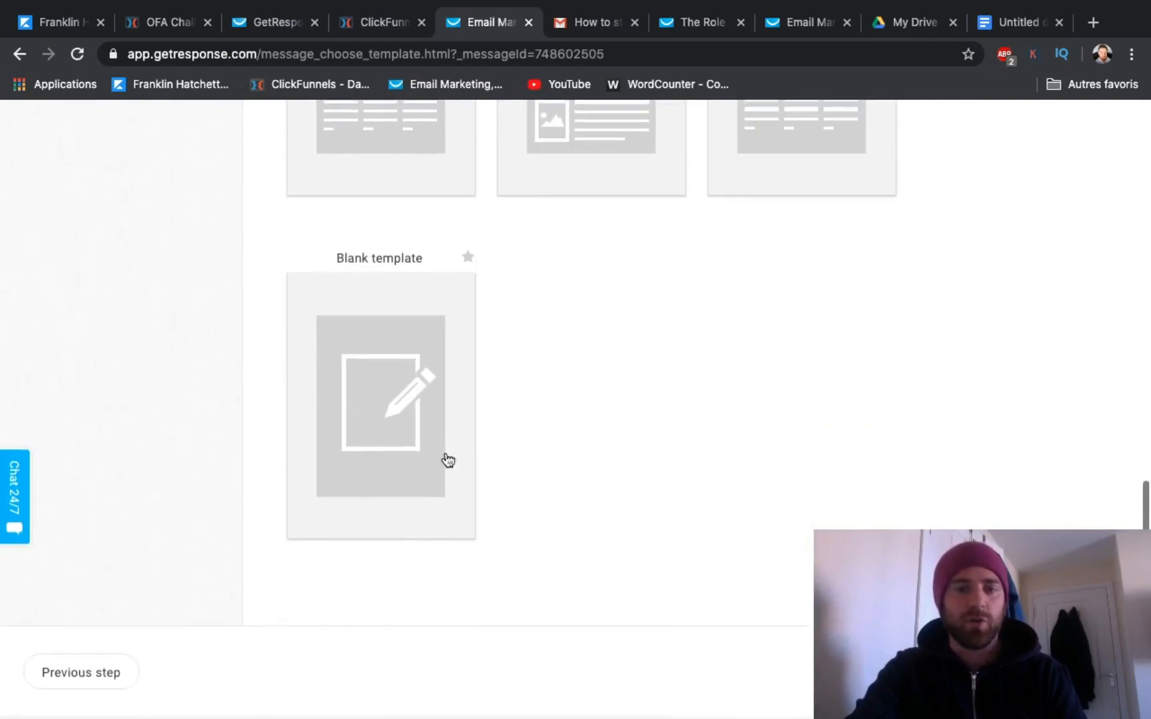
click(390, 417)
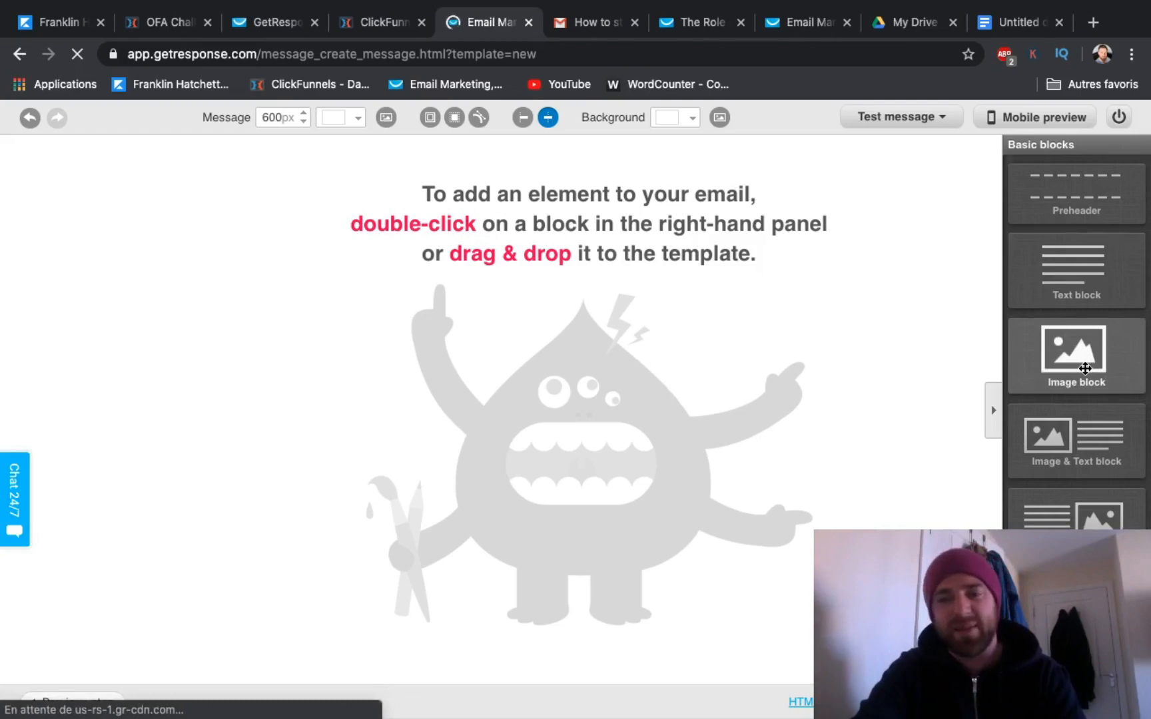
Step: Add a text block to the empty email layout
scroll(1085, 369, down, 4)
scroll(1085, 368, up, 2)
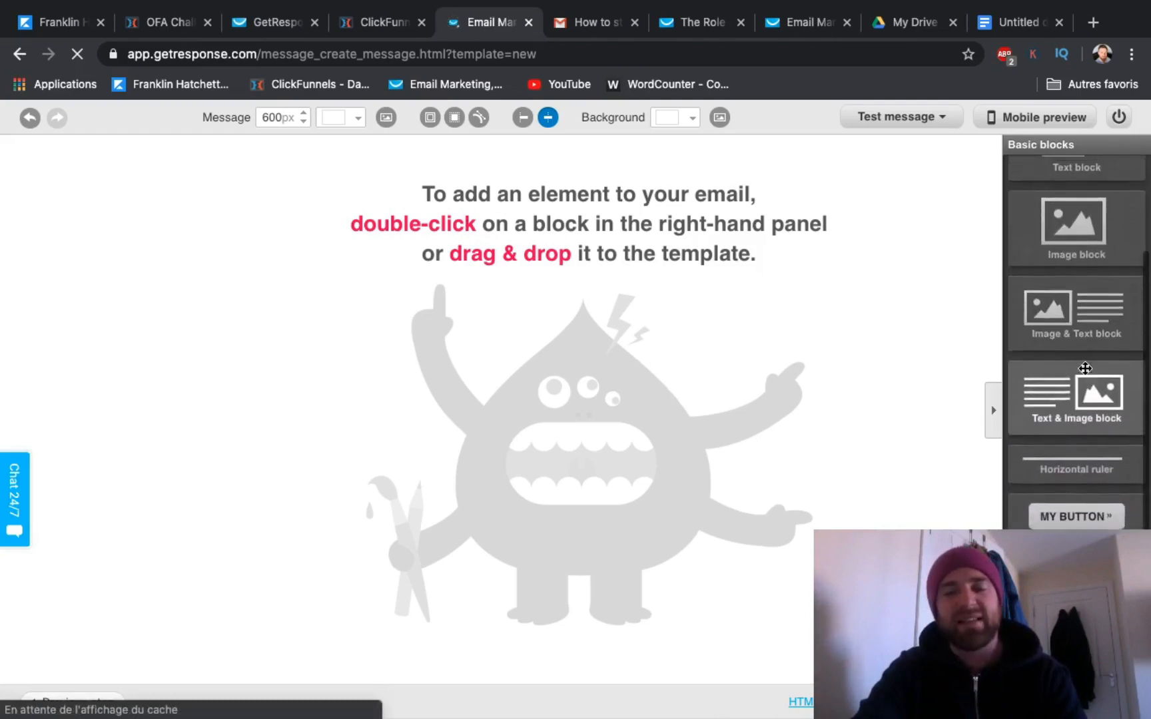
scroll(1085, 369, up, 2)
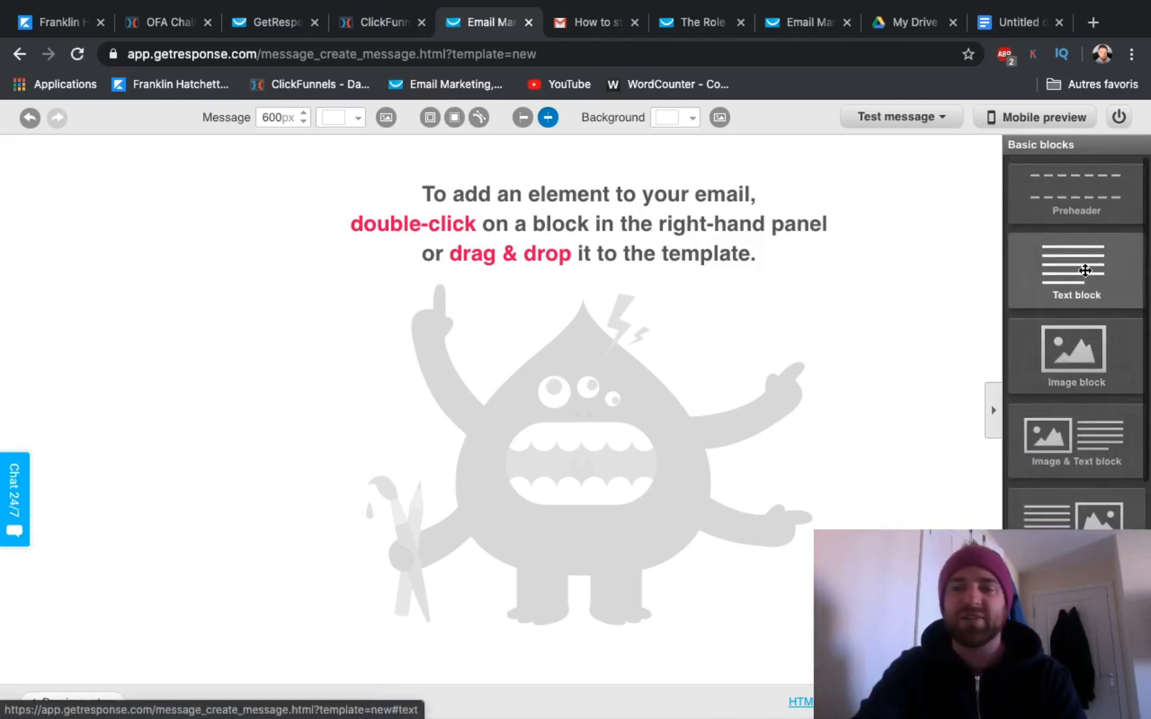
drag(1083, 269, 619, 248)
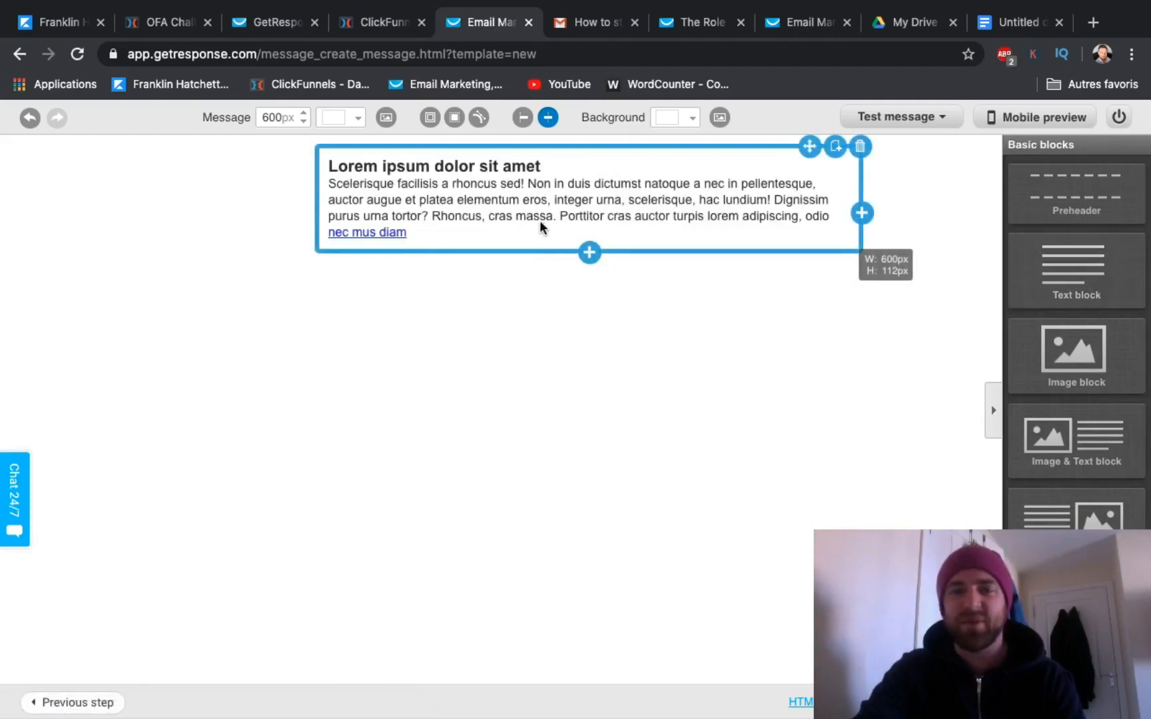
Step: Switch to the untitled Google Docs document, copy its entire text and return to the GetResponse message editor
click(1017, 23)
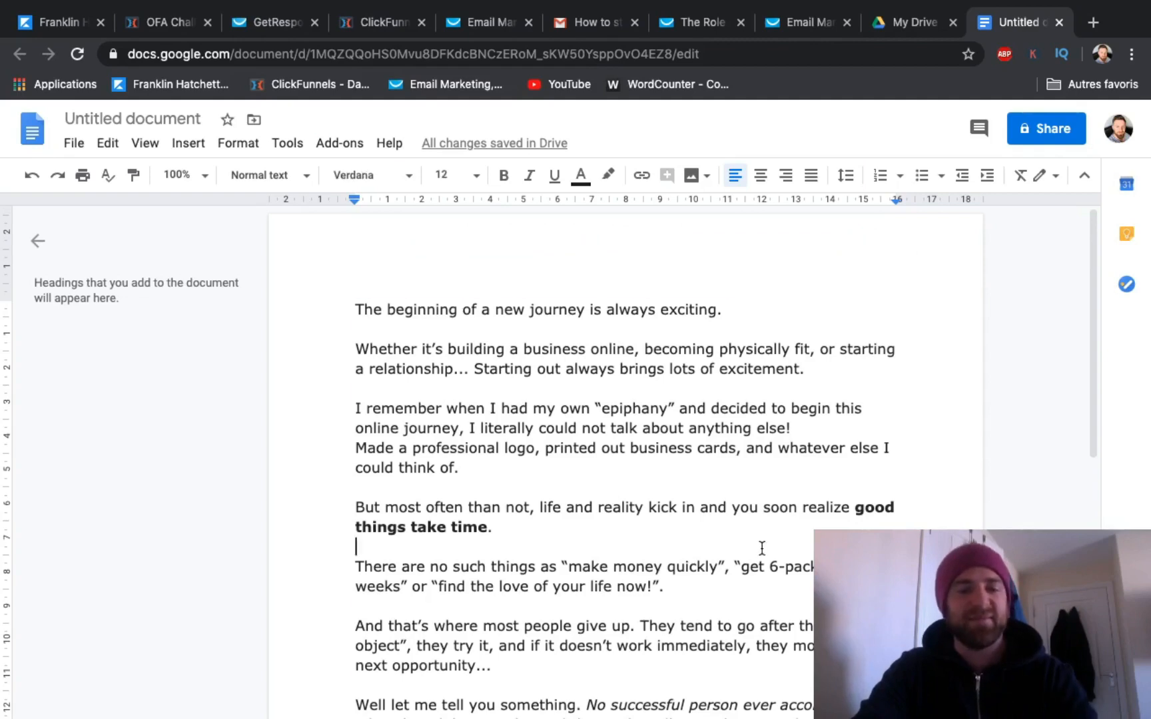
key(ctrl+a)
key(ctrl+c)
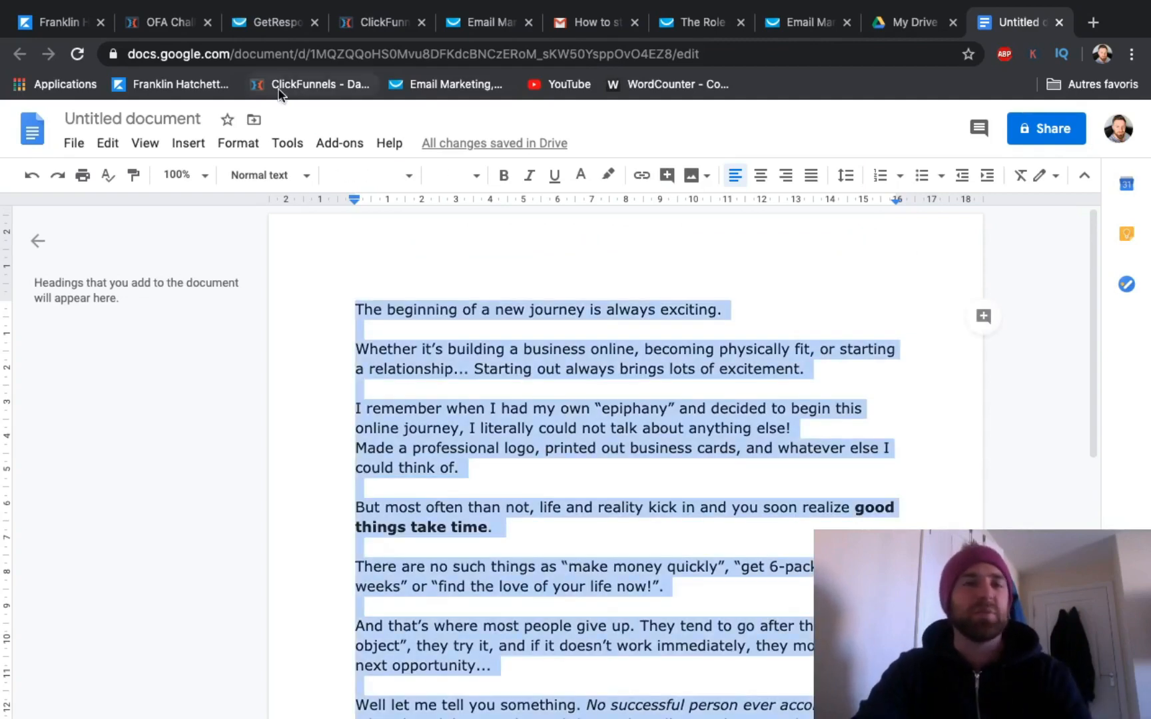
click(489, 22)
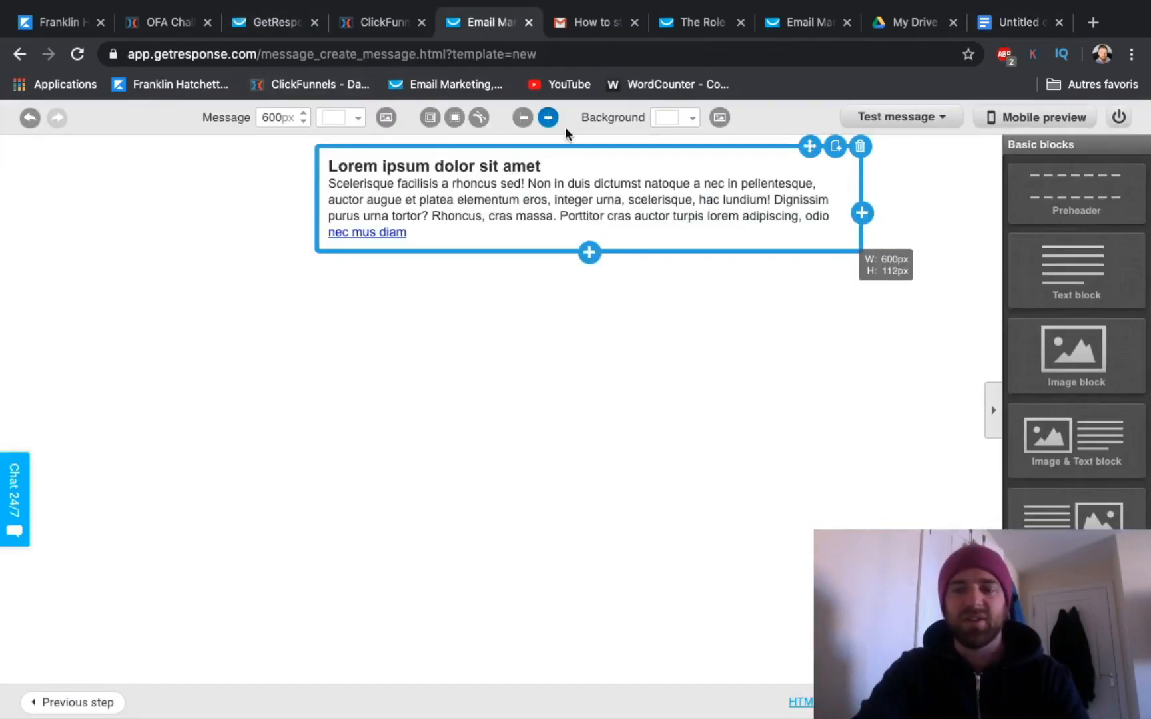
Step: Replace all placeholder content in the text block with the copied email text
click(590, 208)
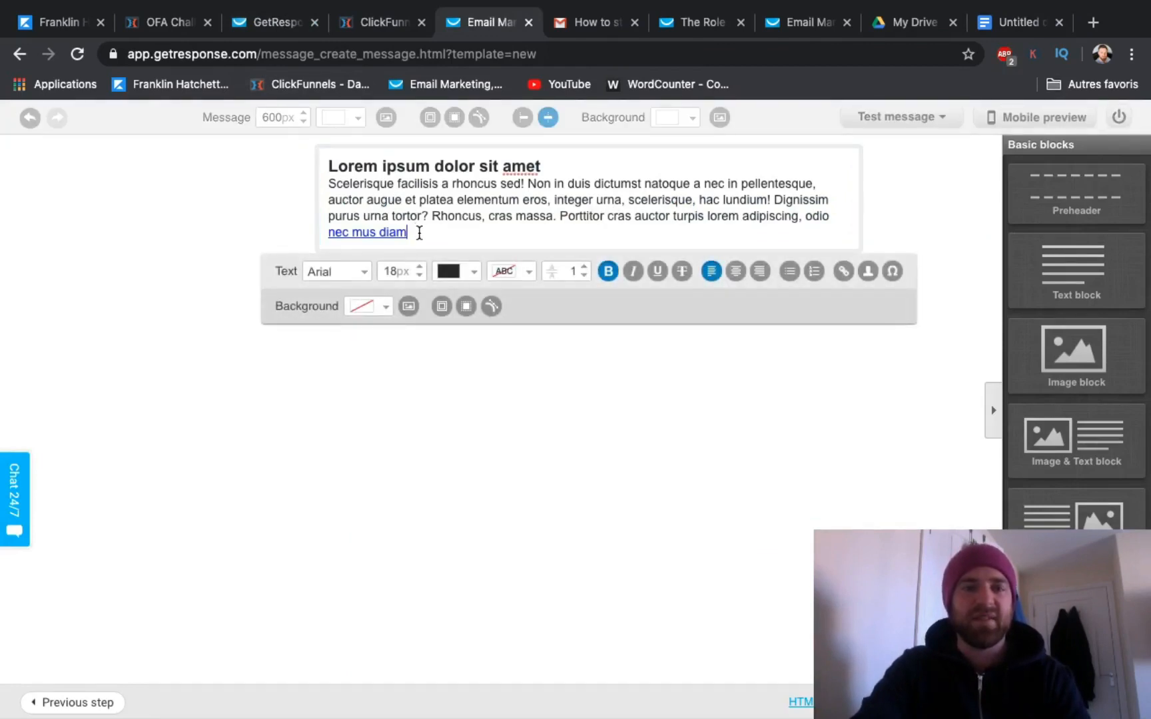
drag(419, 233, 307, 170)
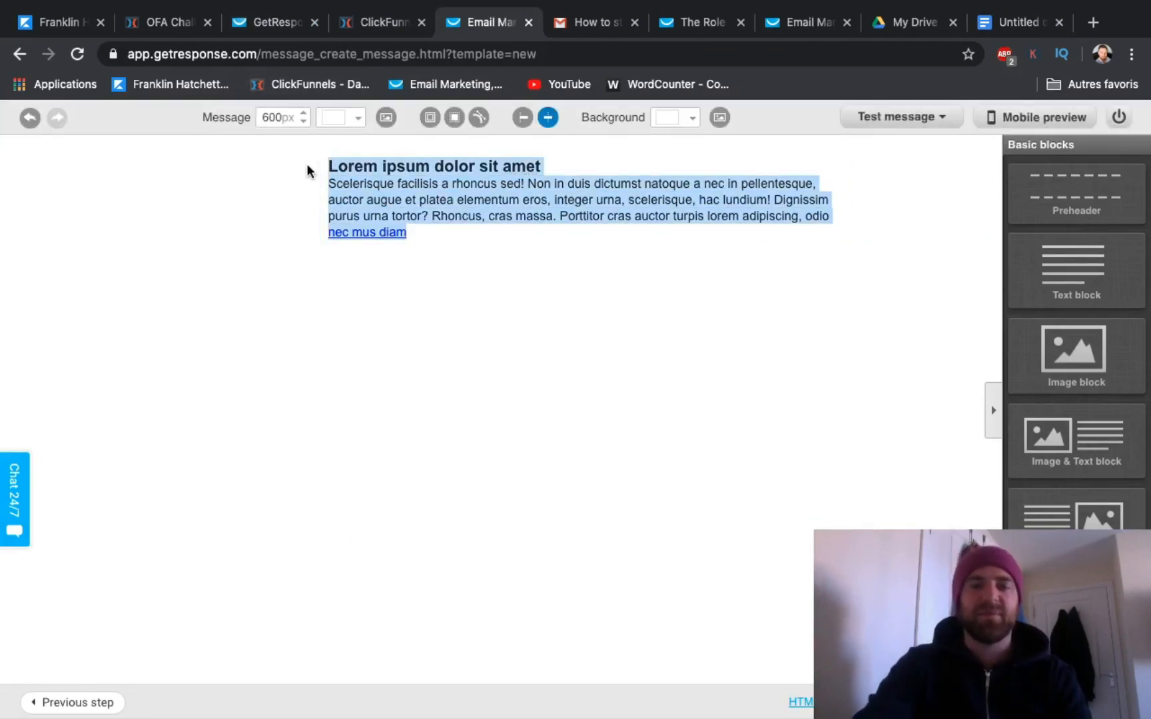
drag(419, 232, 329, 163)
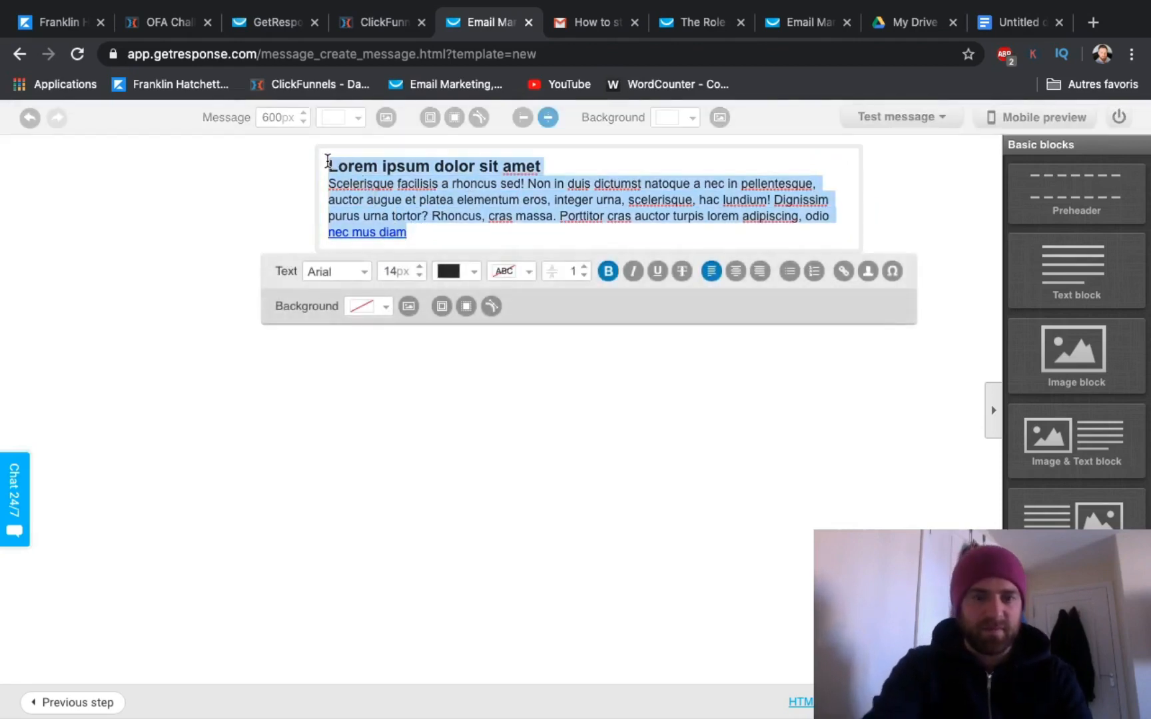
key(ctrl+v)
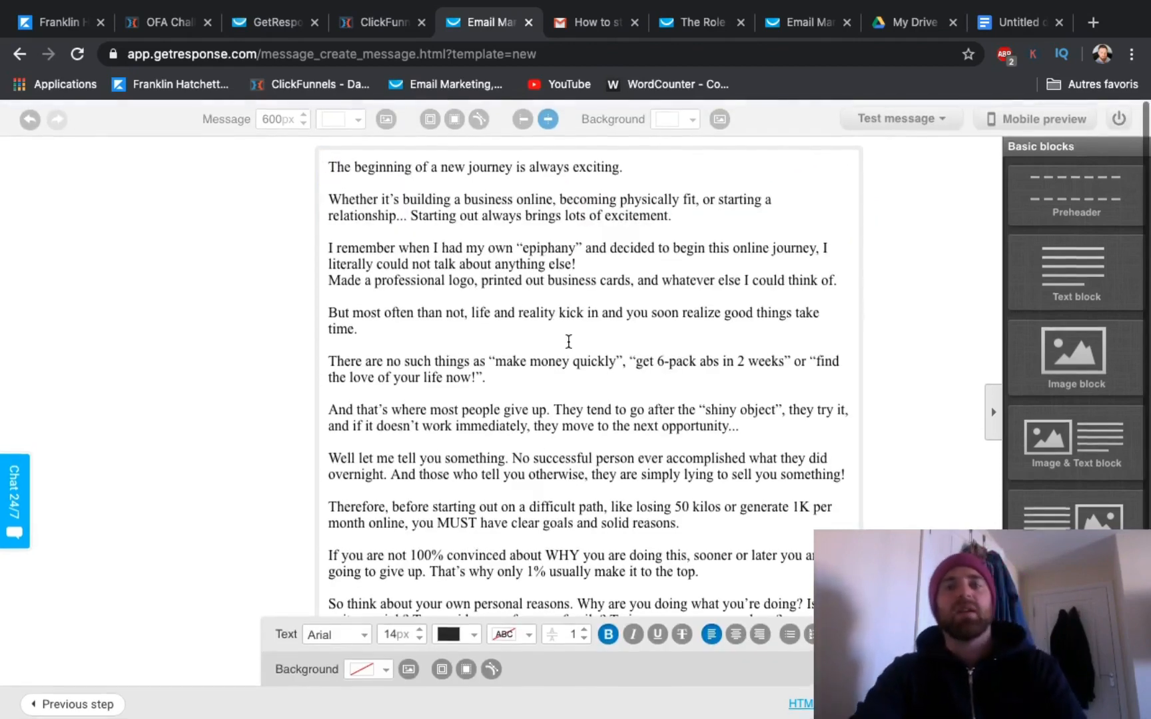
click(255, 327)
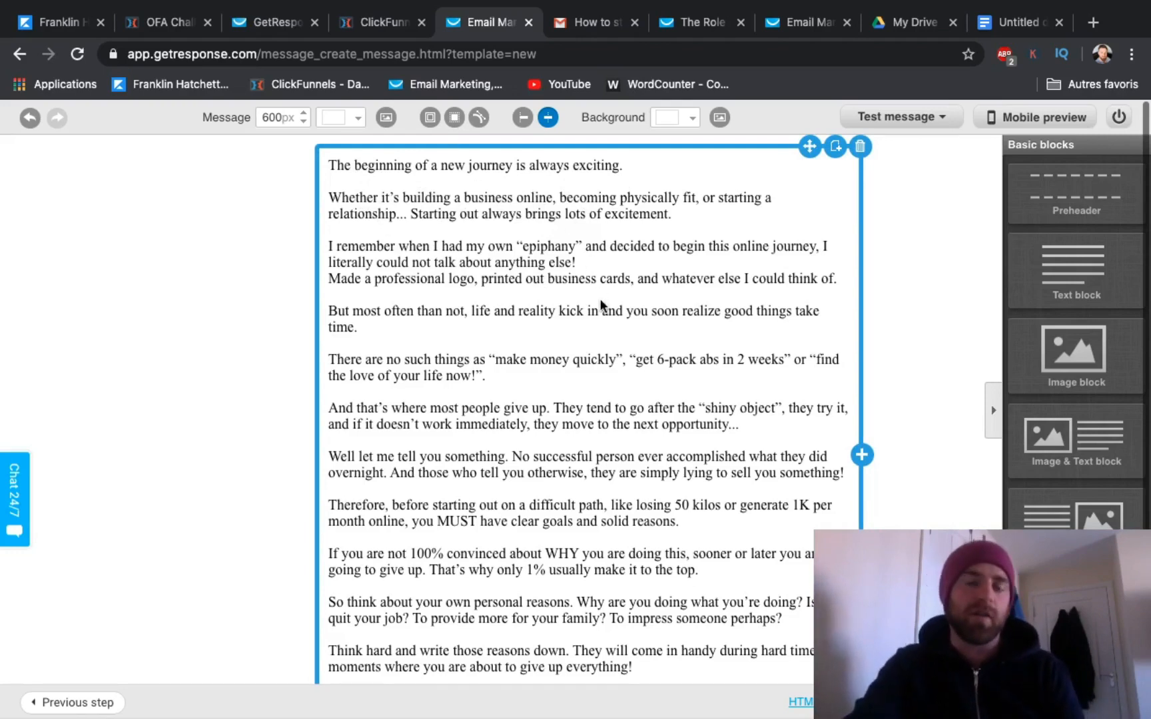
Step: Set the entire email text in the text block to Verdana at 13px
scroll(588, 315, down, 2)
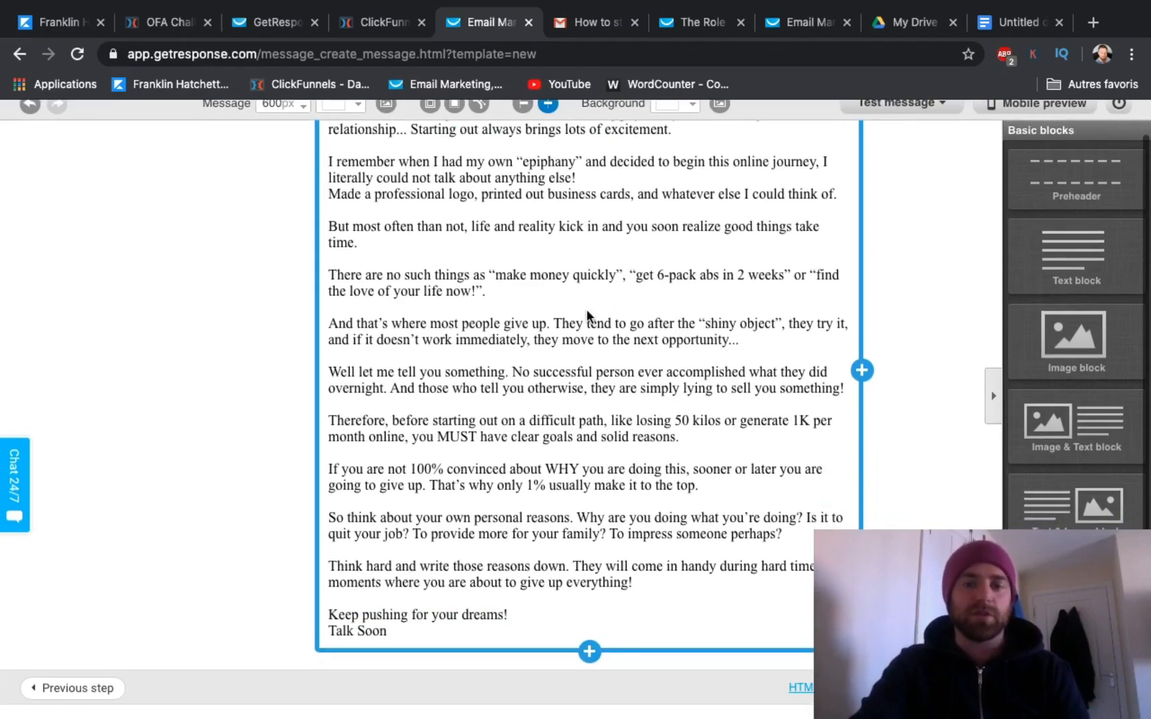
click(541, 465)
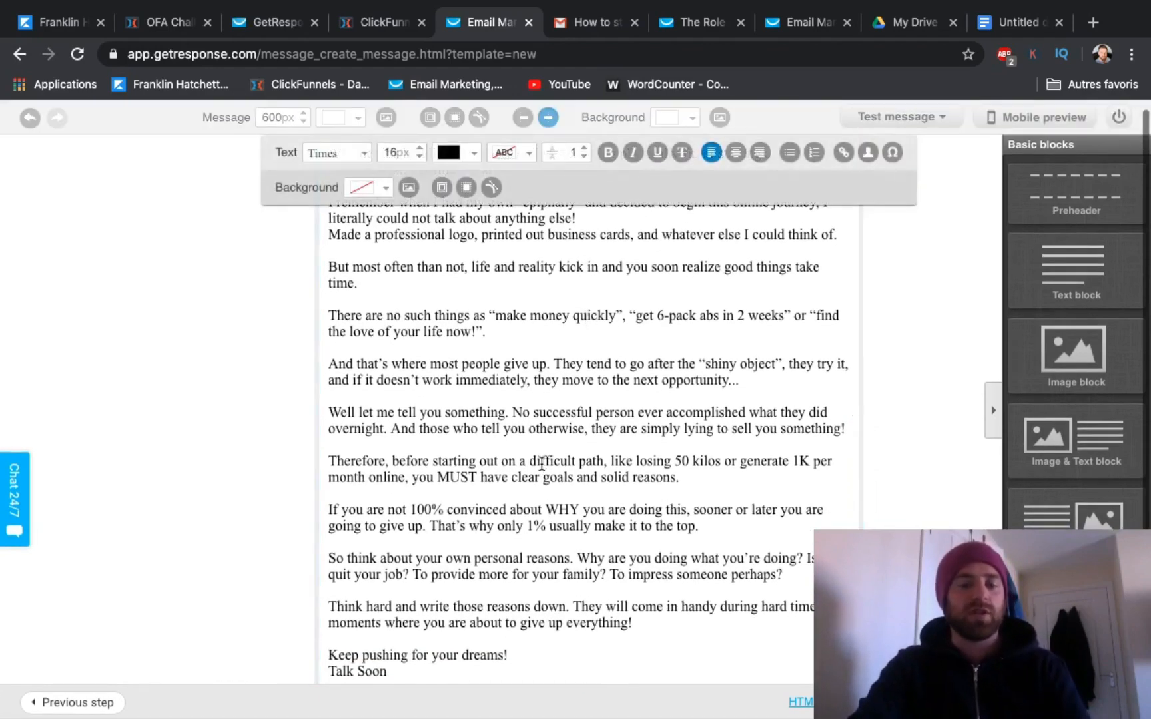
key(ctrl+a)
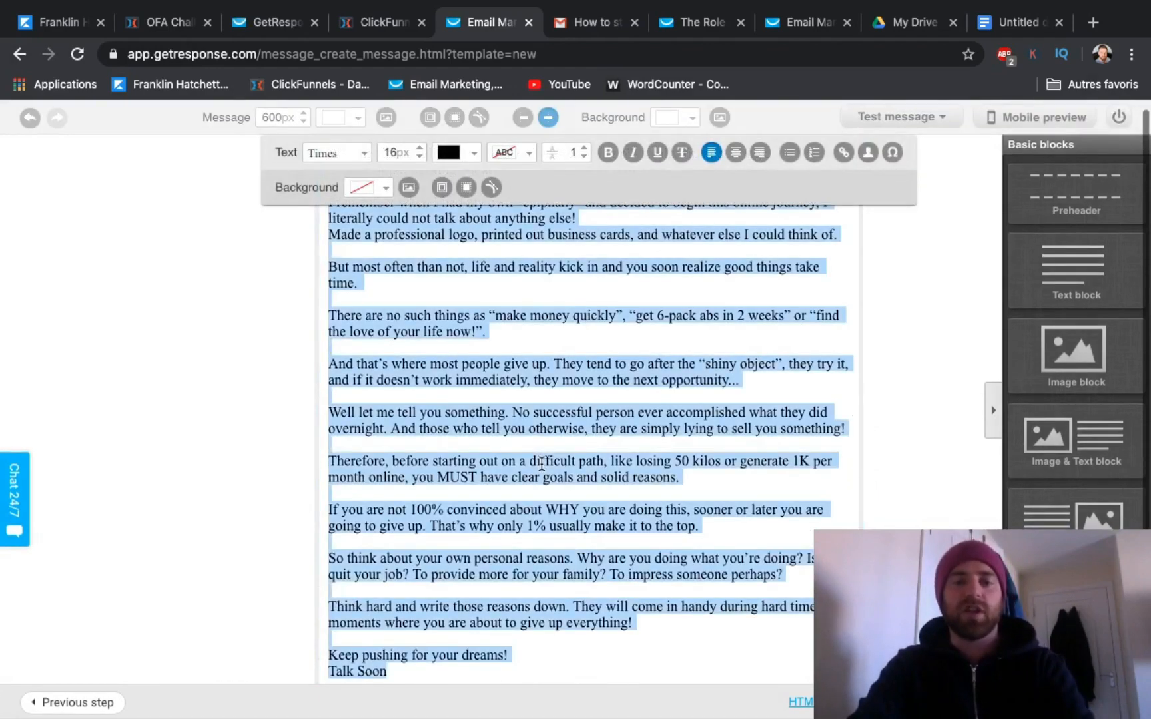
click(365, 157)
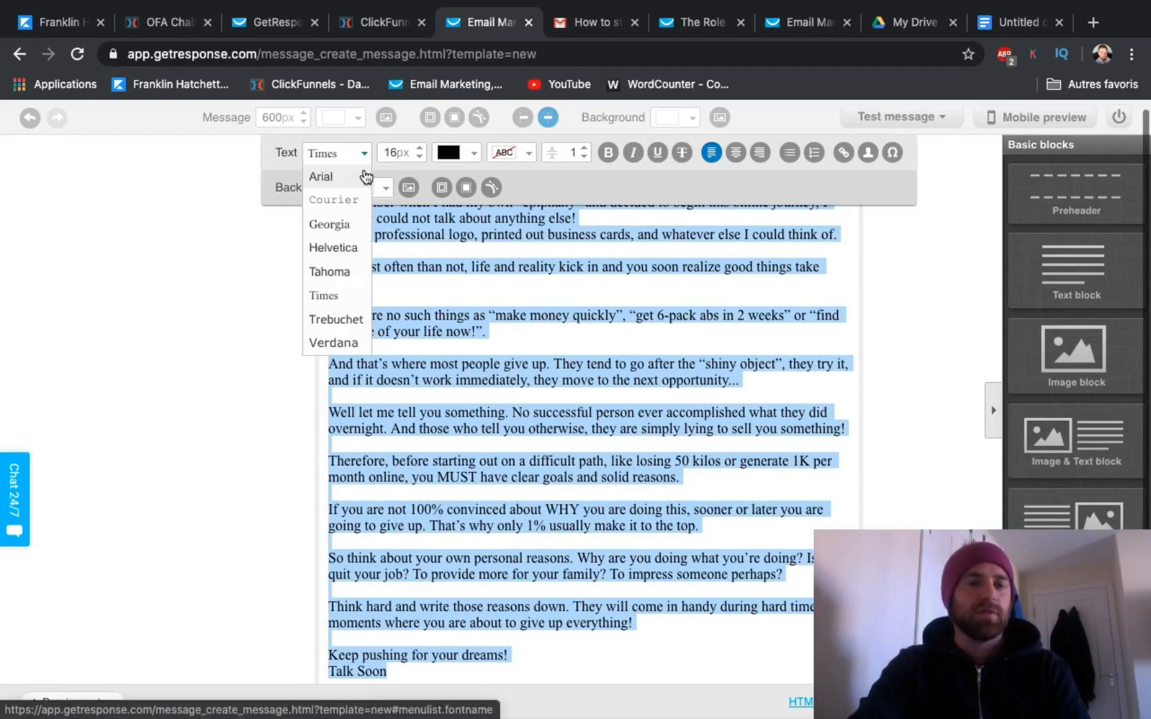
click(343, 345)
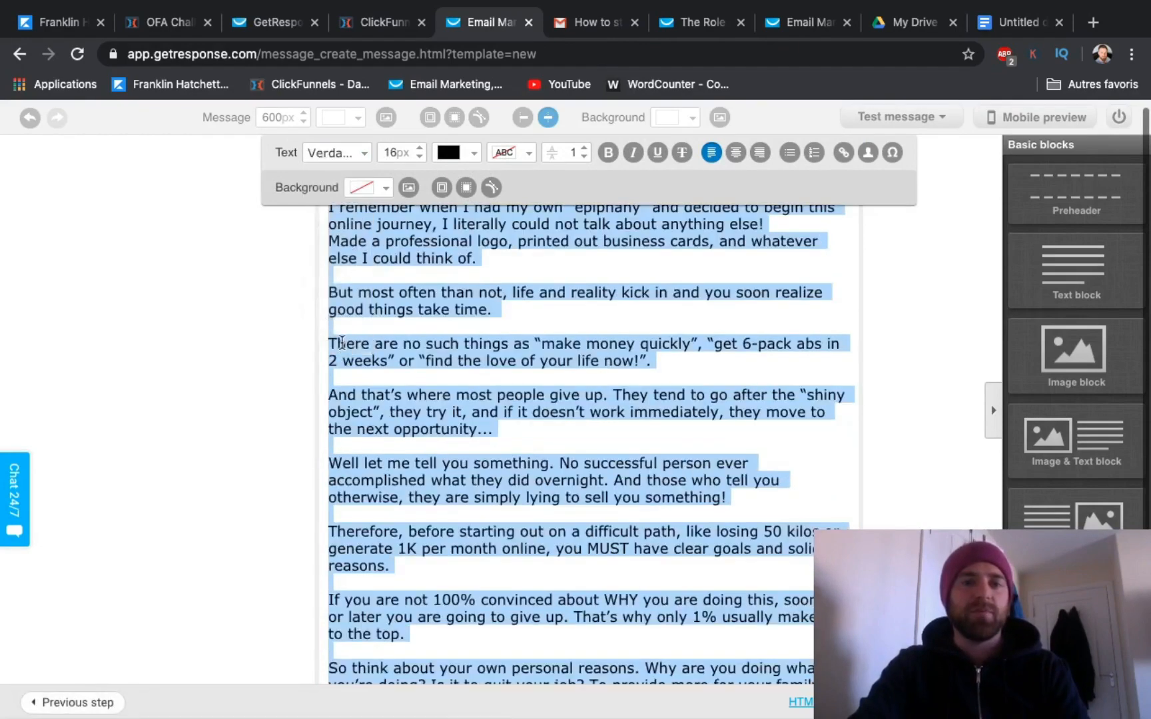
click(418, 157)
click(418, 157)
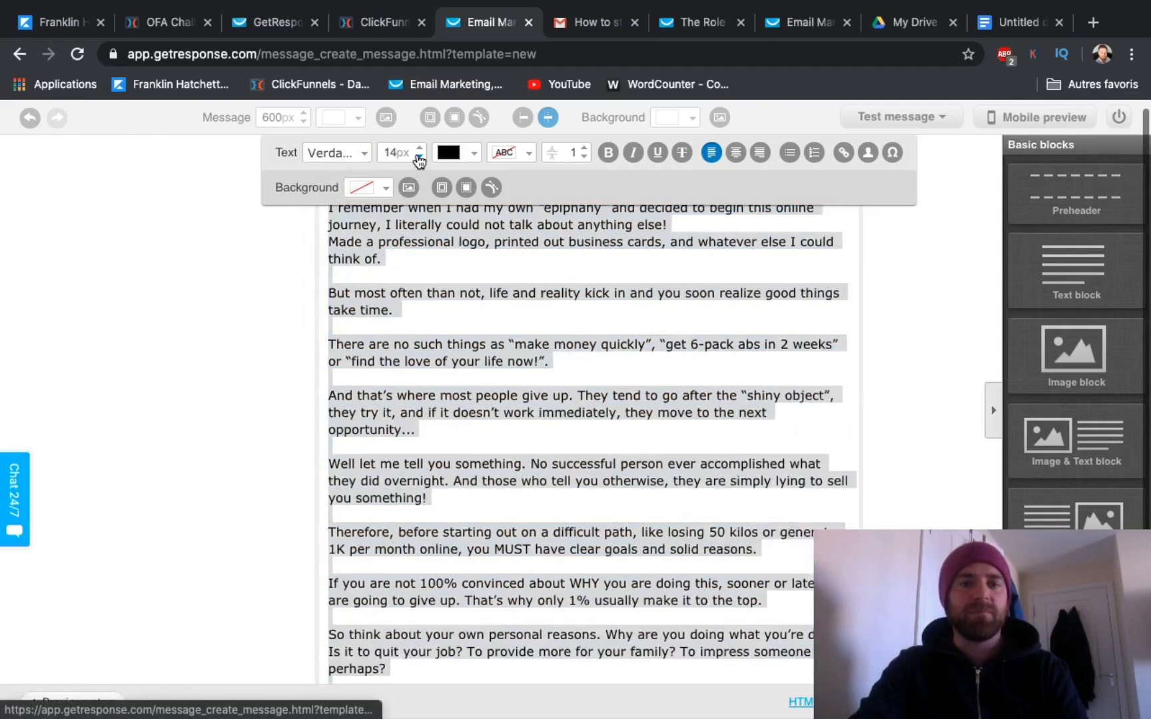
click(418, 158)
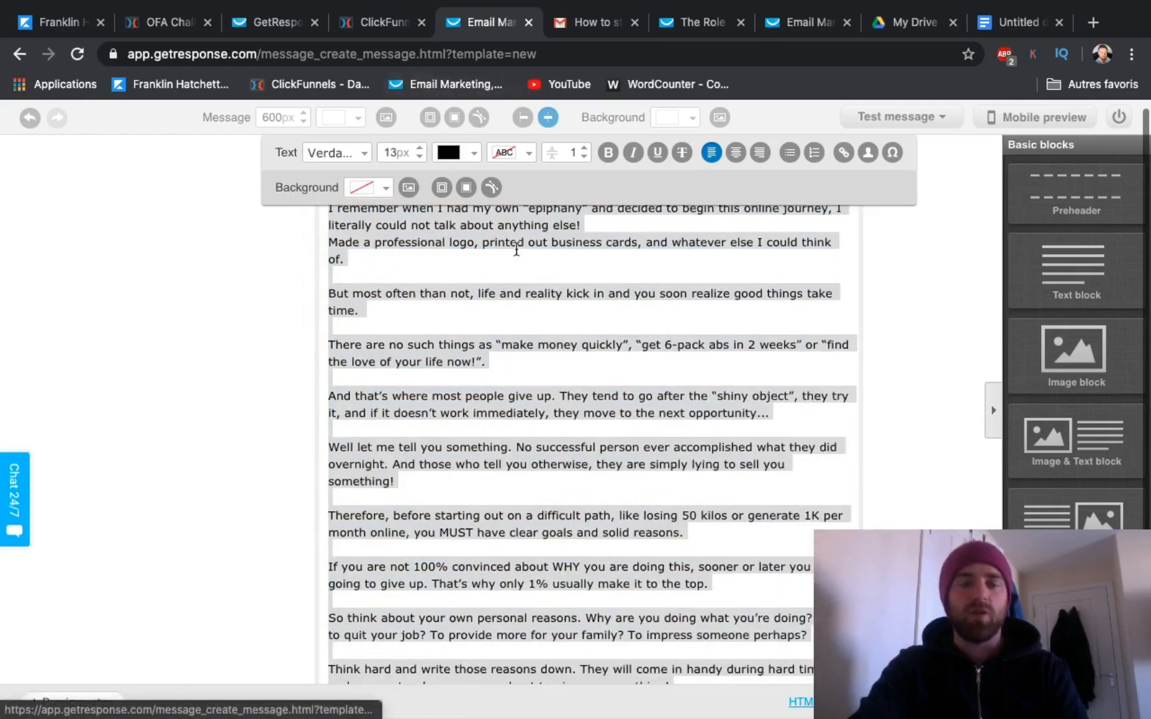
click(618, 360)
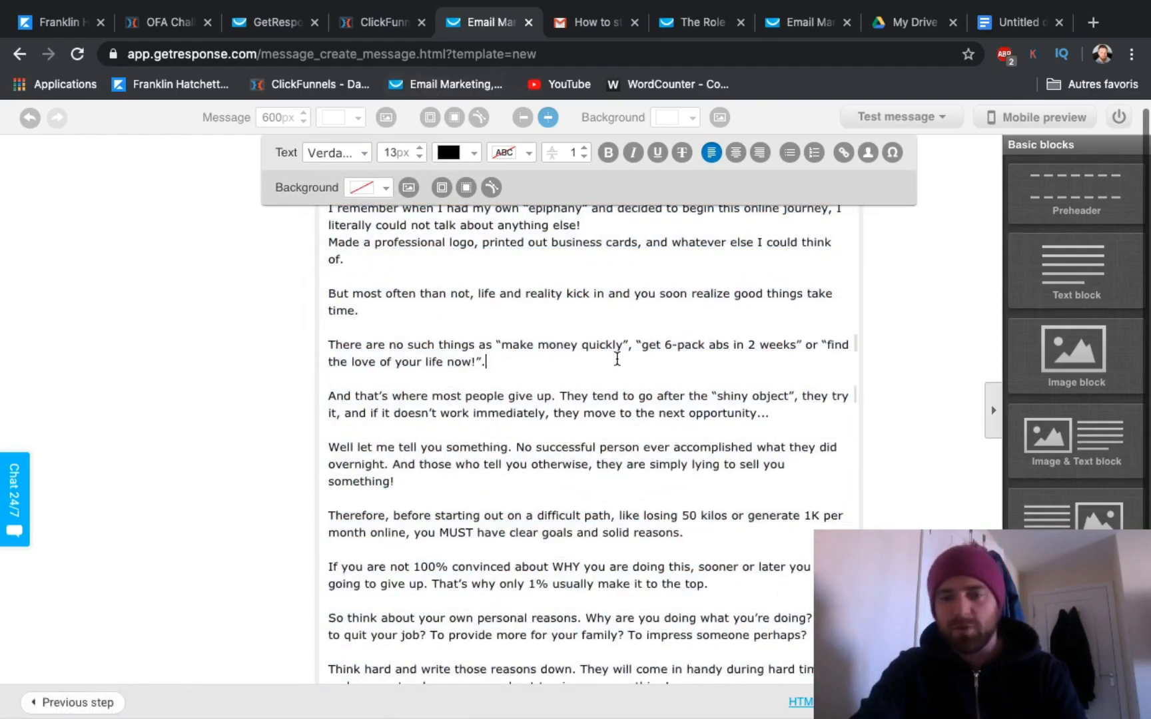
click(899, 311)
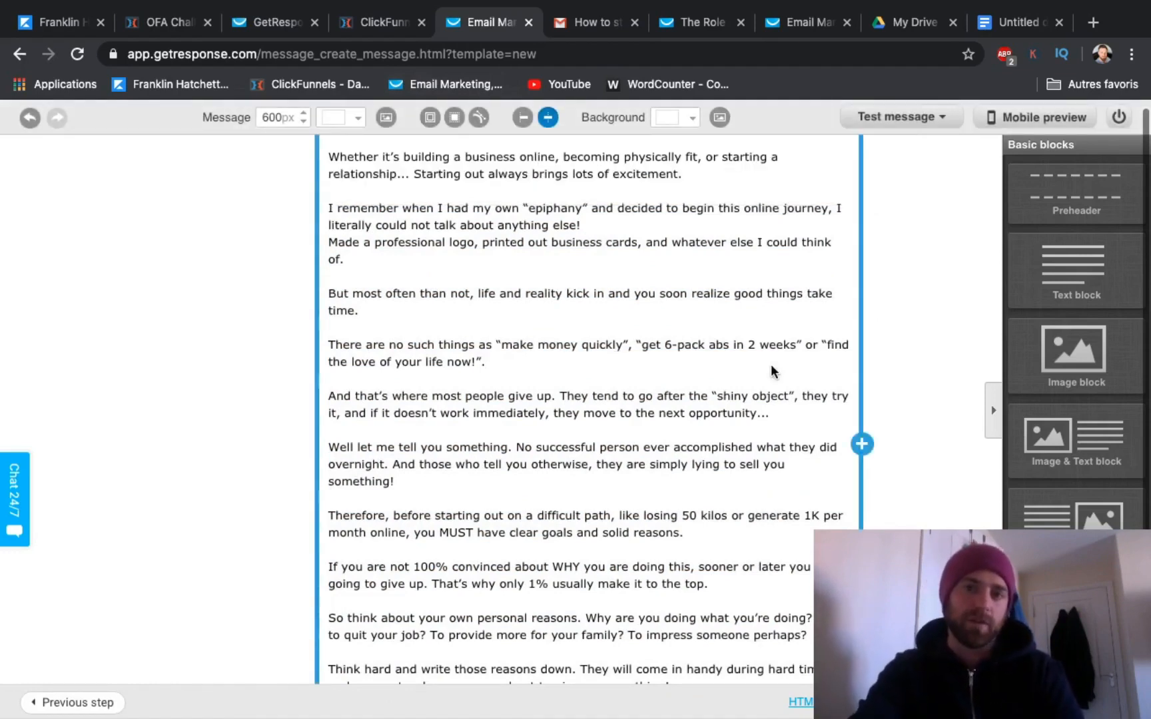
scroll(644, 403, up, 2)
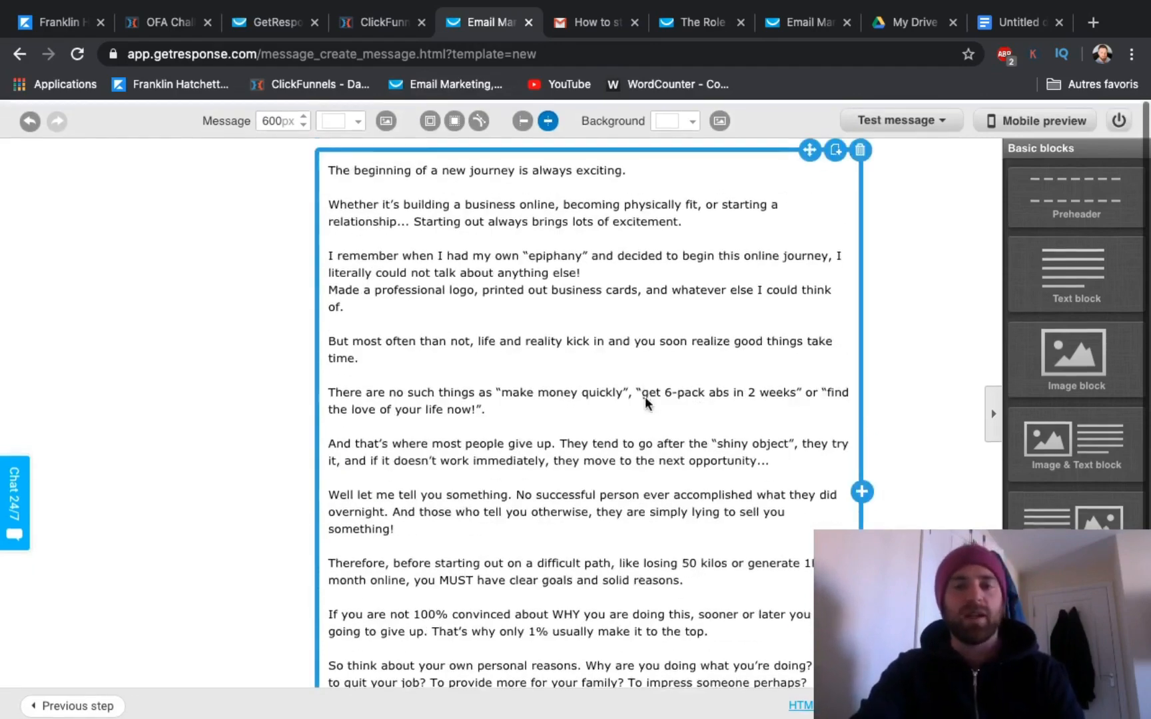
scroll(645, 403, down, 3)
scroll(645, 403, up, 3)
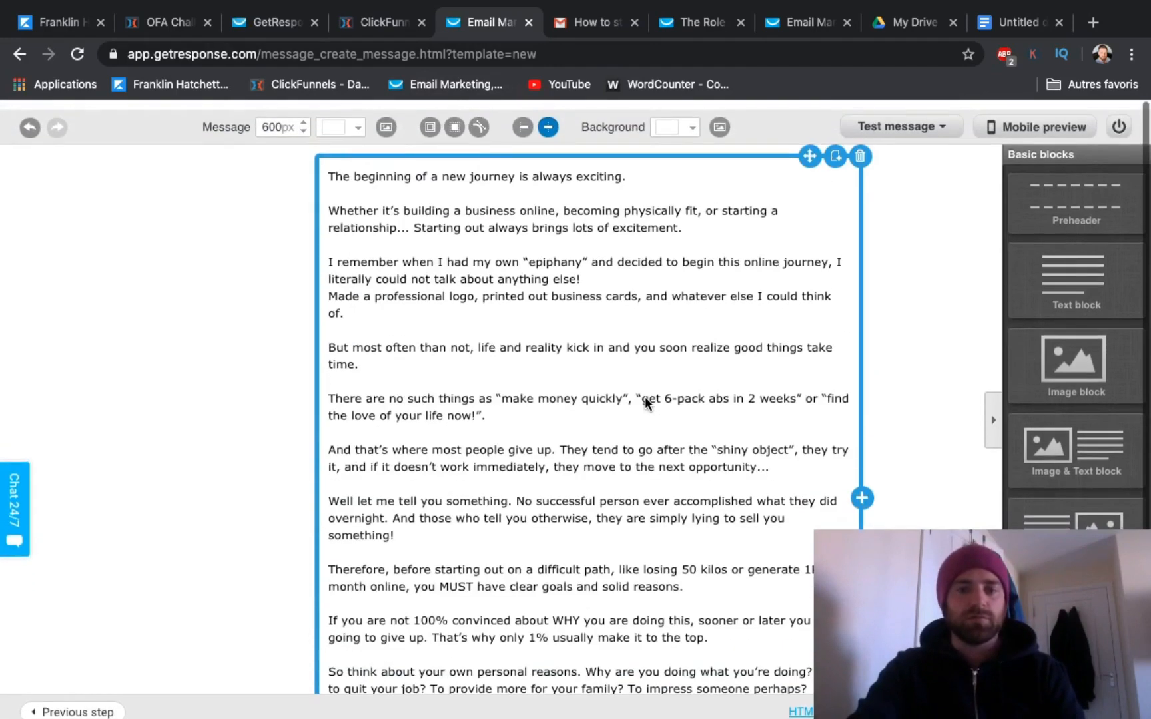
scroll(645, 398, down, 3)
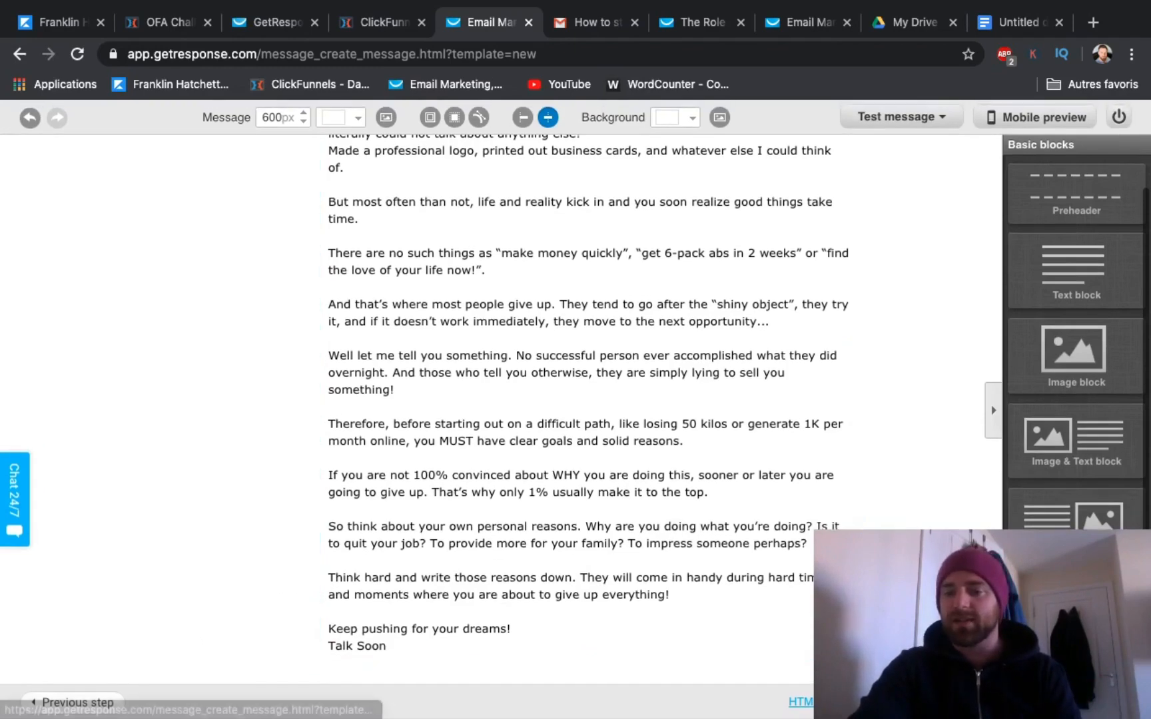
click(1066, 673)
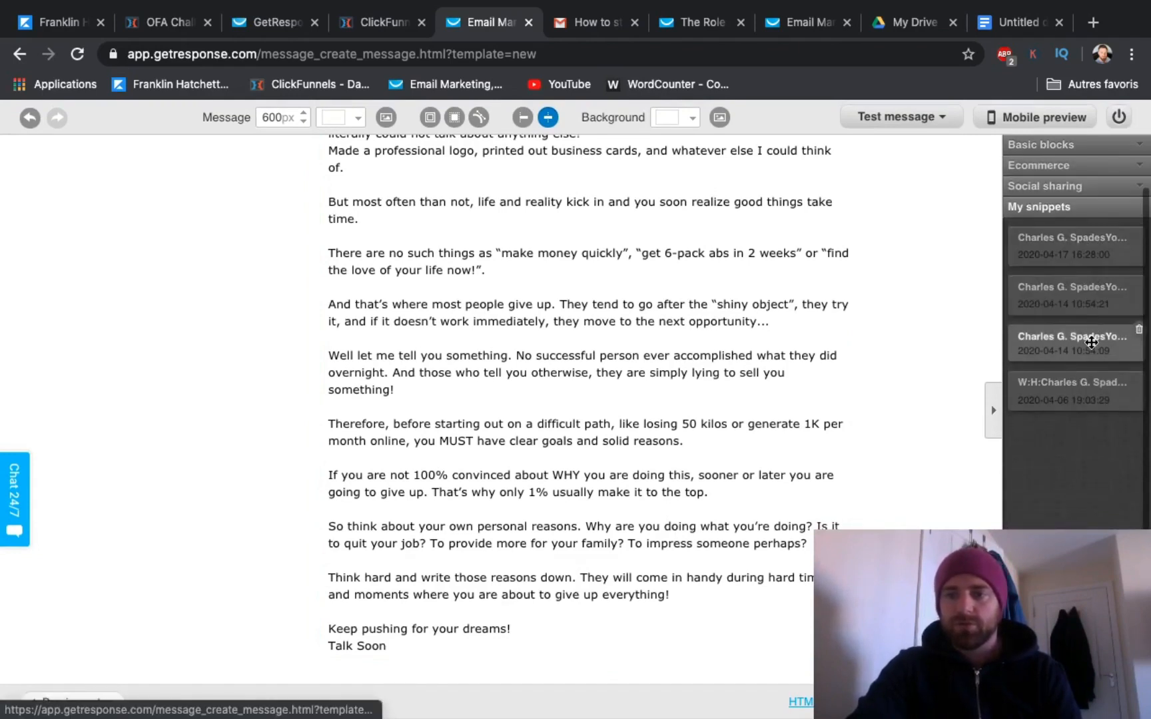
mouse_move(1091, 342)
mouse_down()
mouse_move(580, 568)
mouse_move(514, 647)
mouse_up()
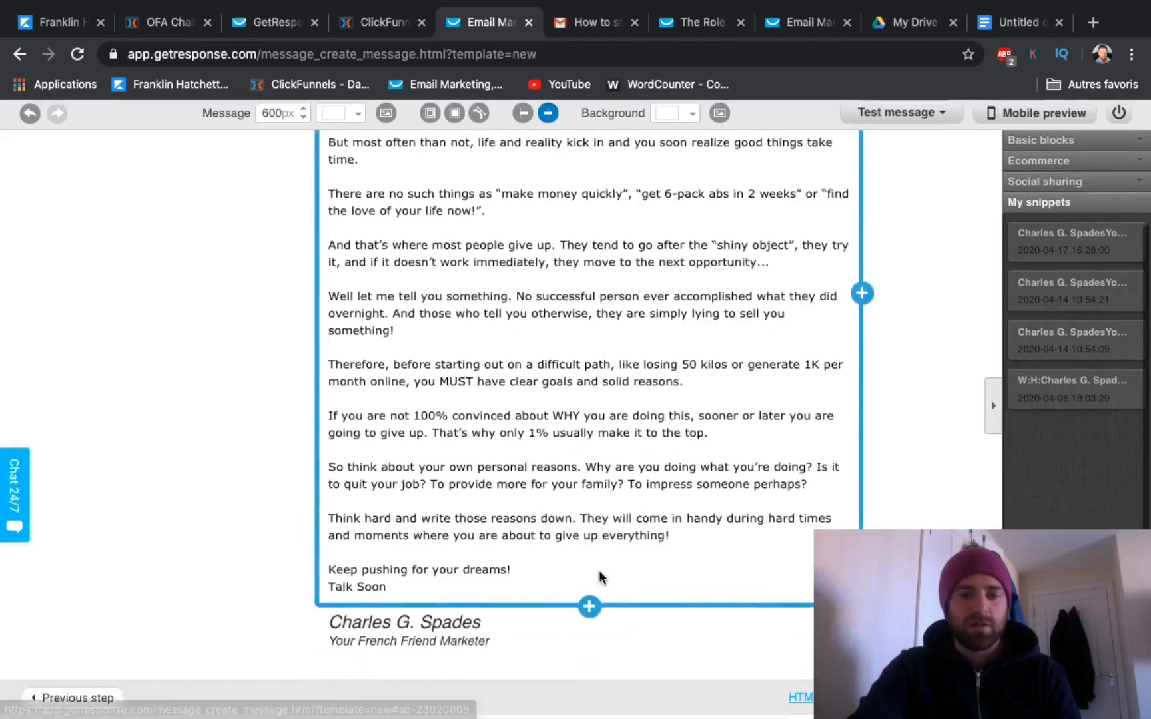
scroll(601, 576, down, 1)
scroll(599, 576, up, 1)
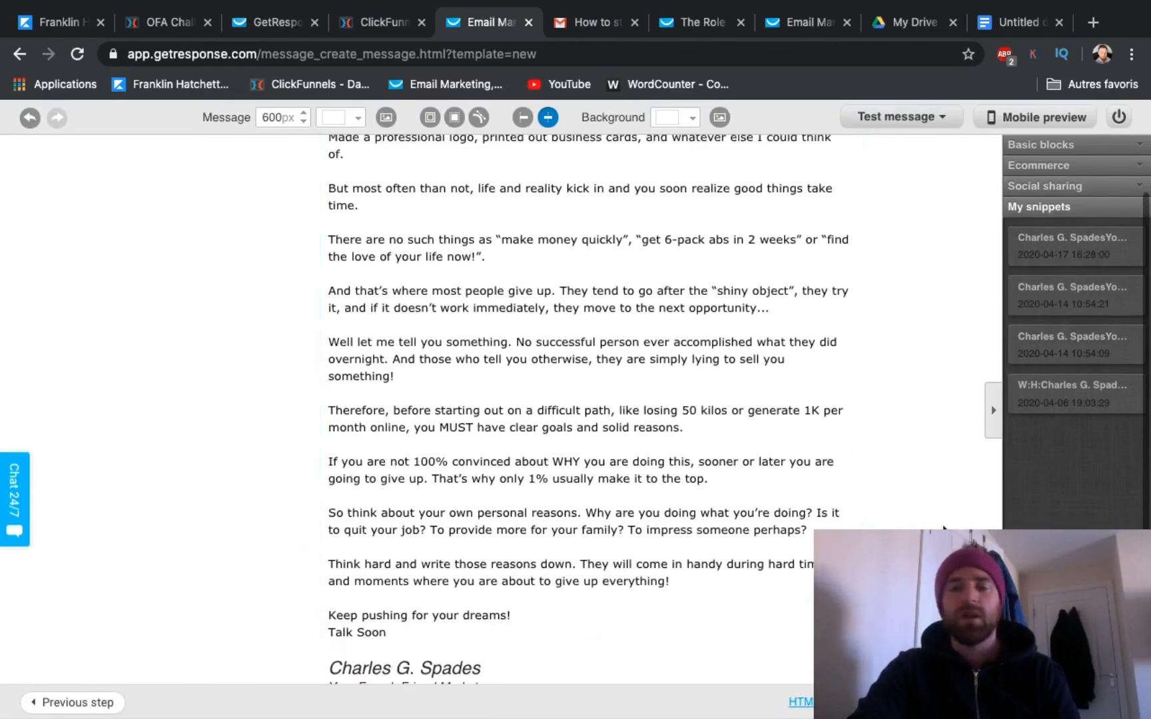
scroll(943, 528, up, 3)
scroll(944, 529, down, 4)
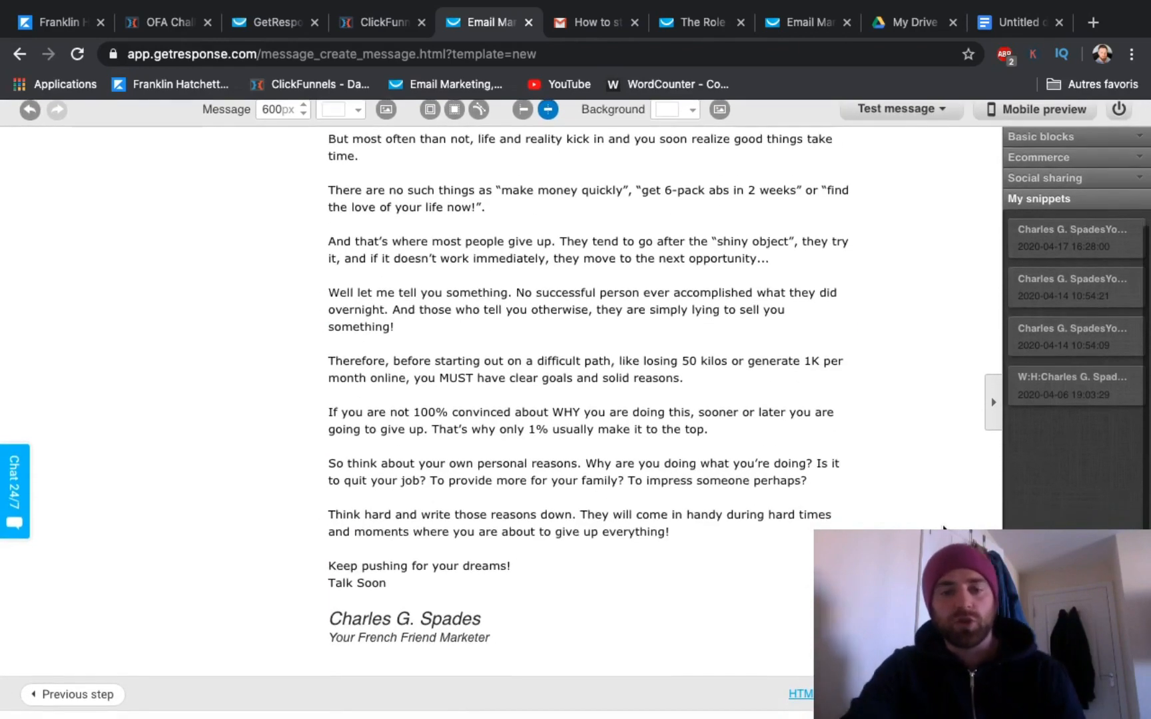
scroll(943, 528, up, 1)
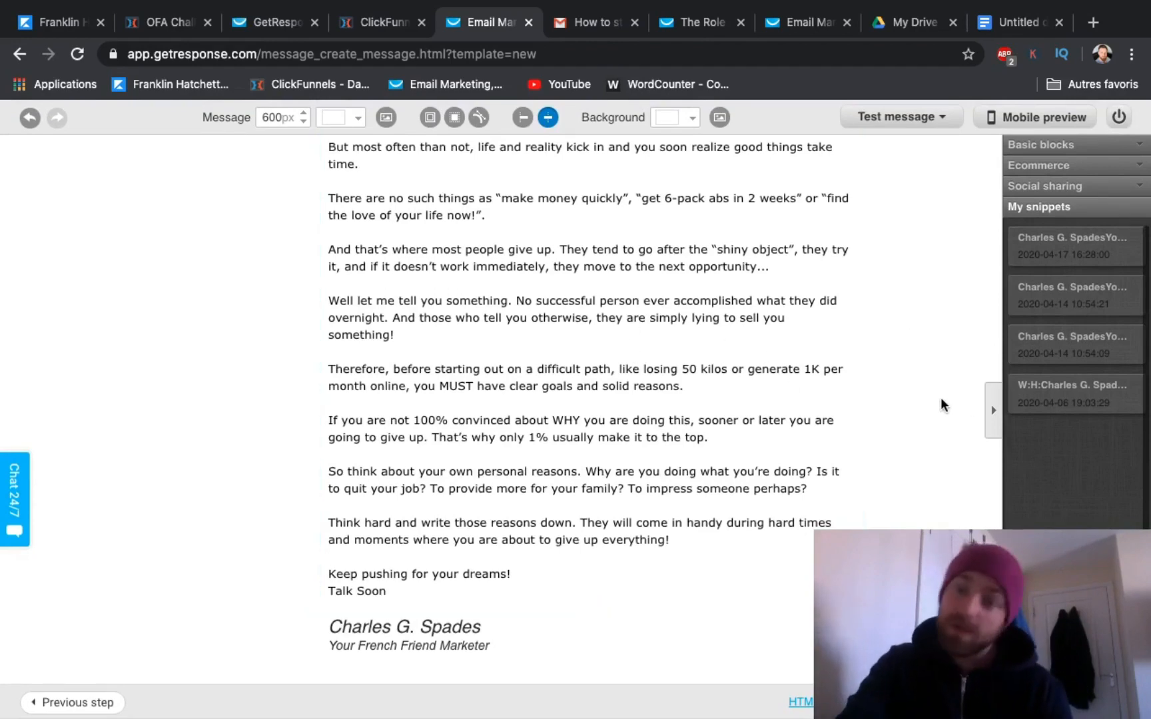
scroll(941, 398, up, 1)
scroll(941, 399, down, 1)
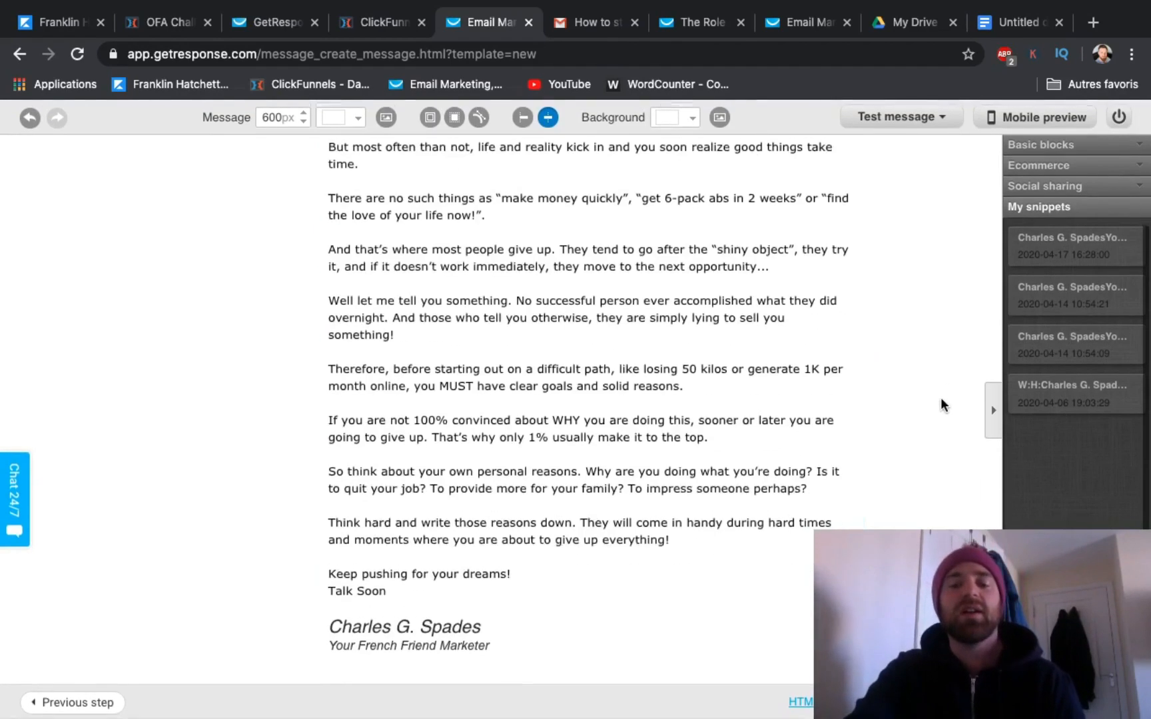
Step: Generate the message's plain-text version from its HTML content and wrap the long lines
scroll(941, 398, down, 1)
click(886, 702)
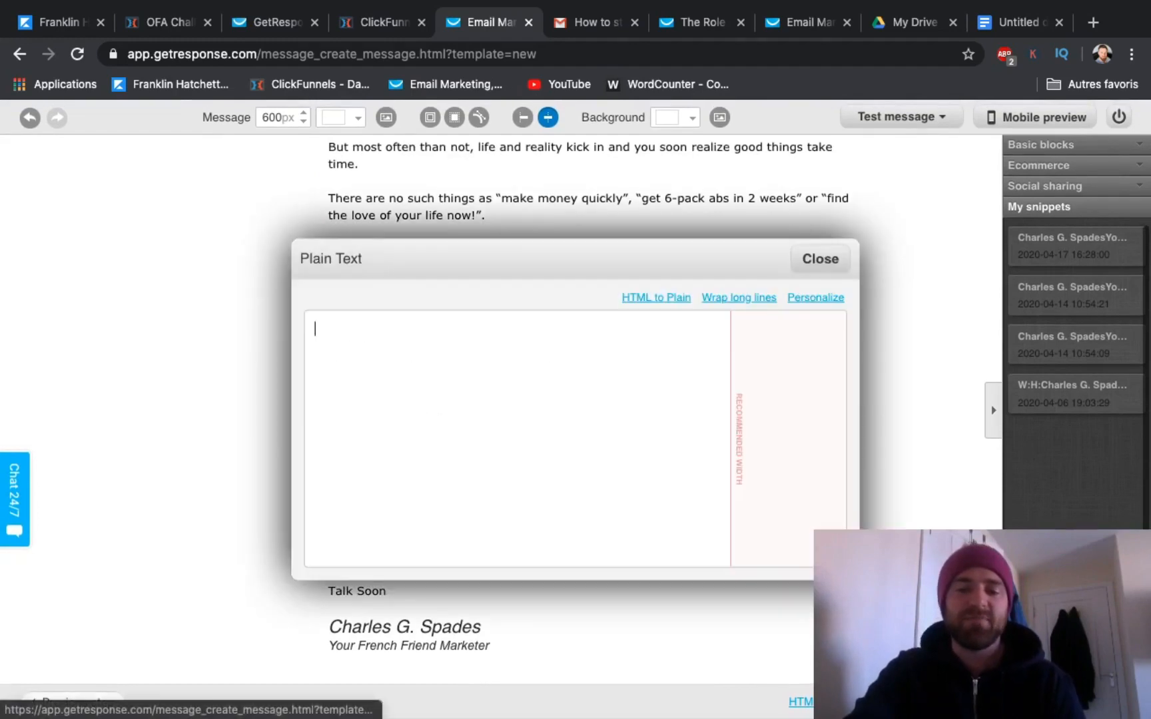
click(658, 298)
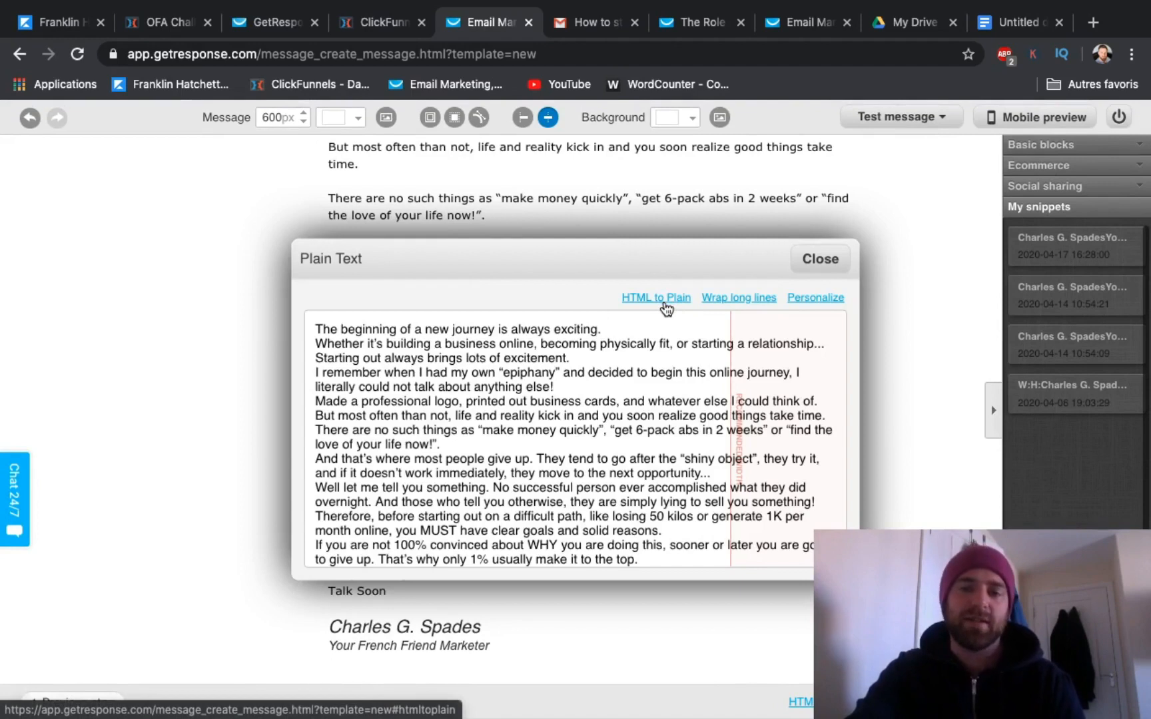
click(754, 298)
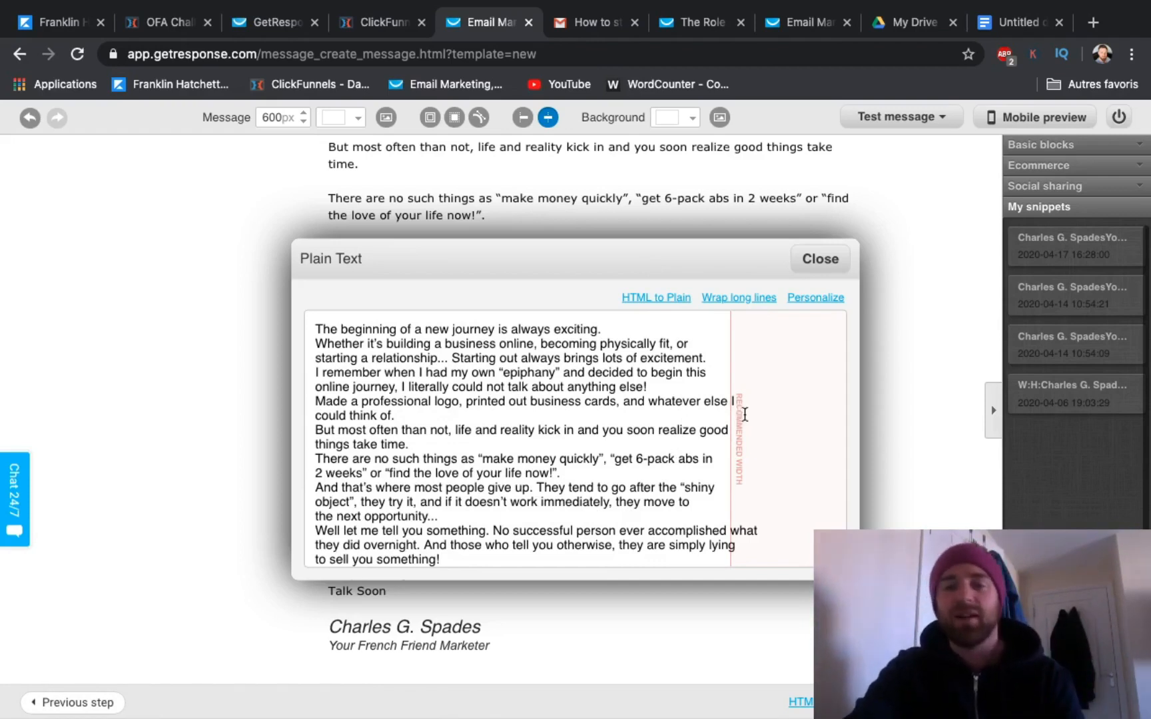
click(818, 262)
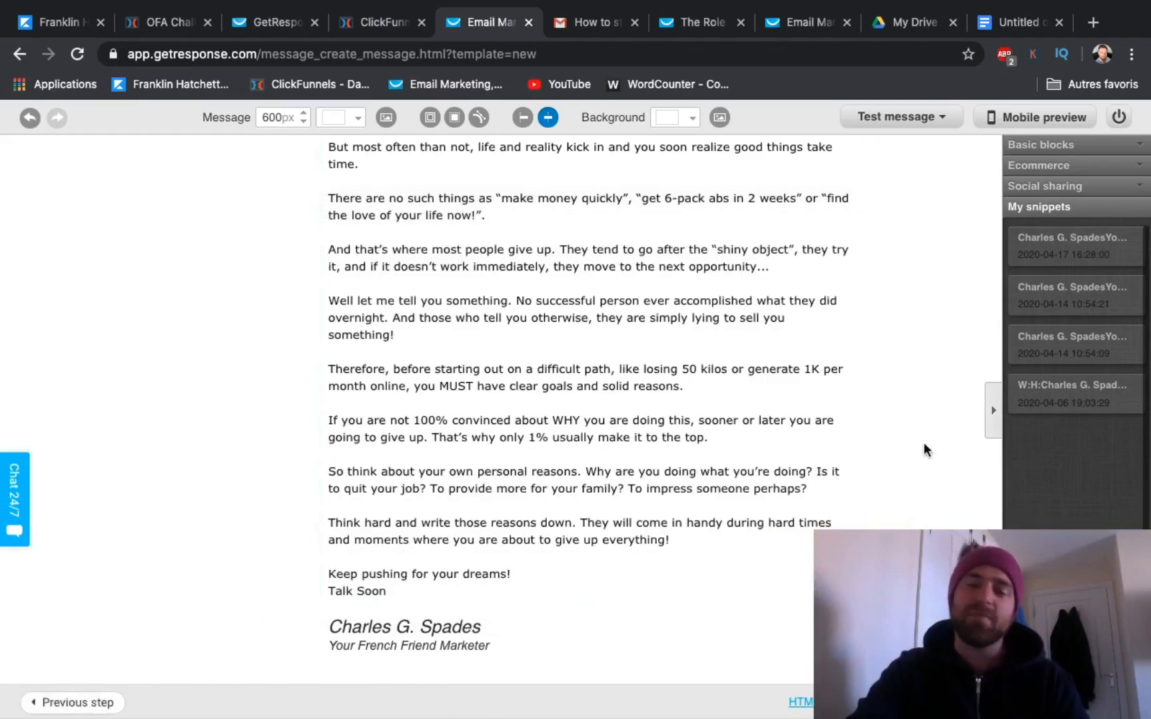
Step: Run the SpamScore check on the message, review its results and close them
scroll(881, 352, up, 3)
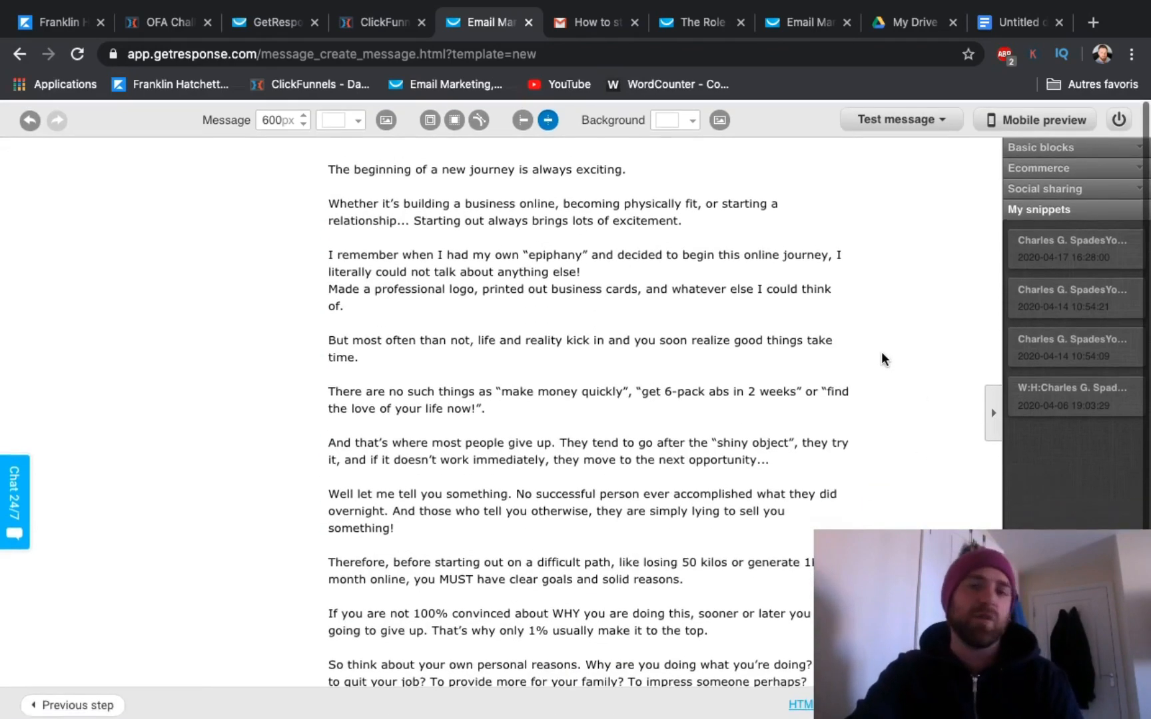
click(910, 115)
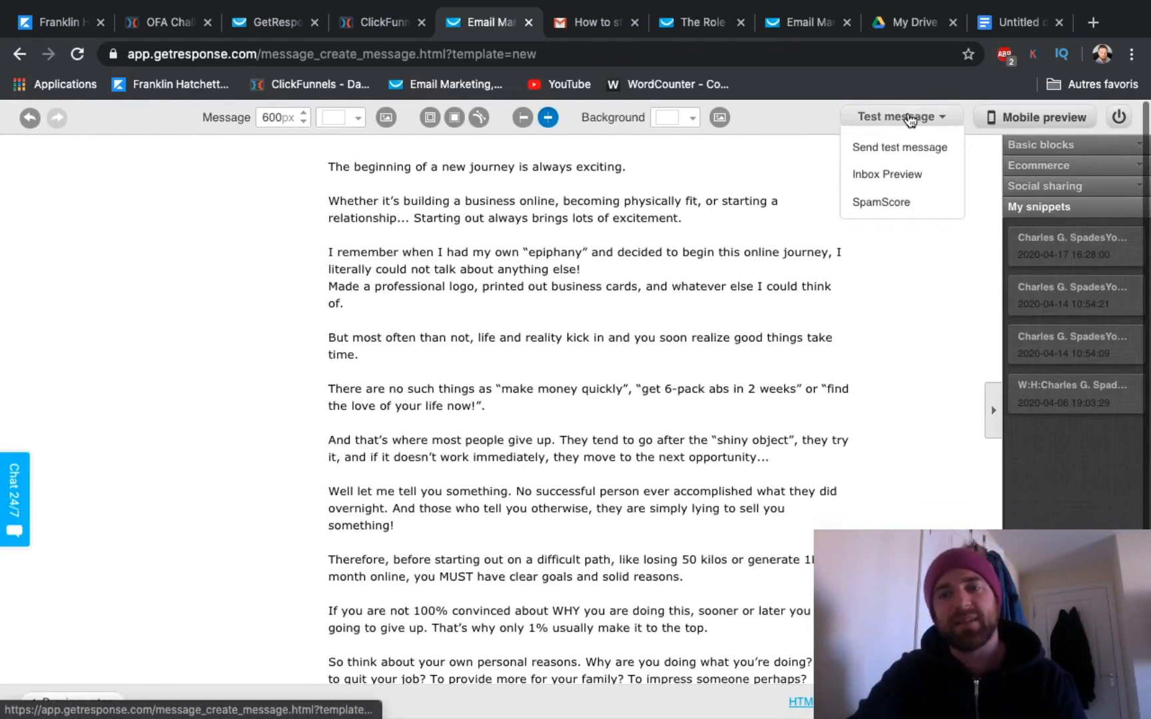
click(881, 203)
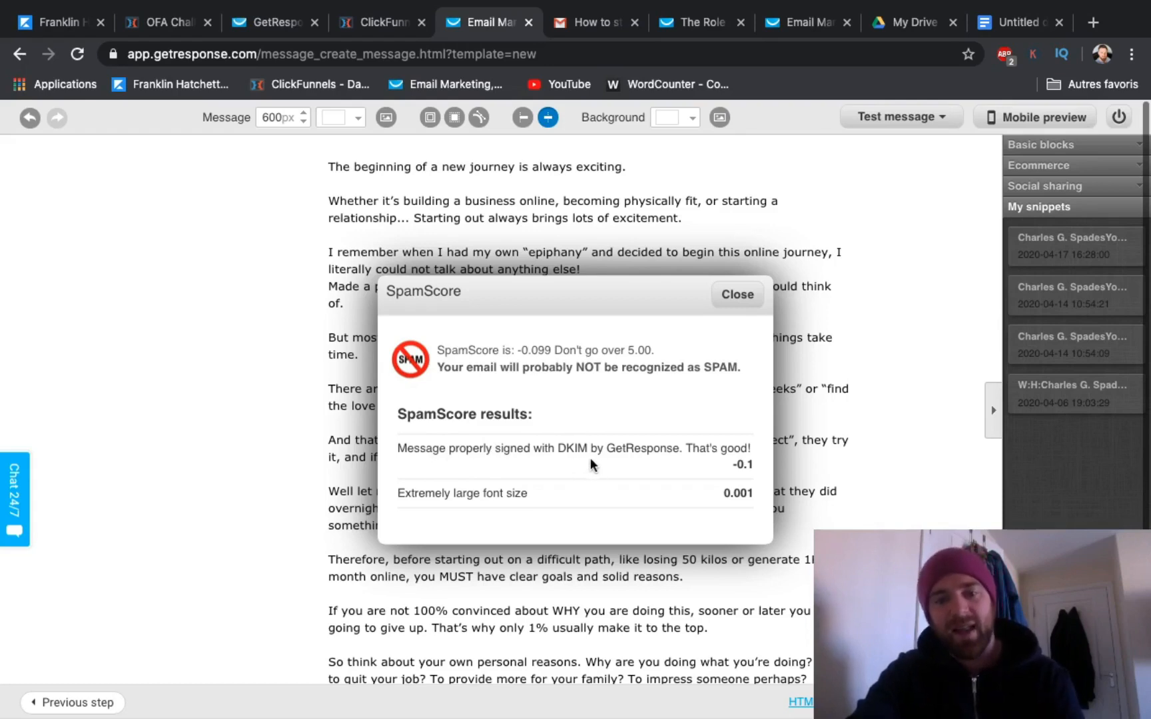
drag(555, 451, 577, 446)
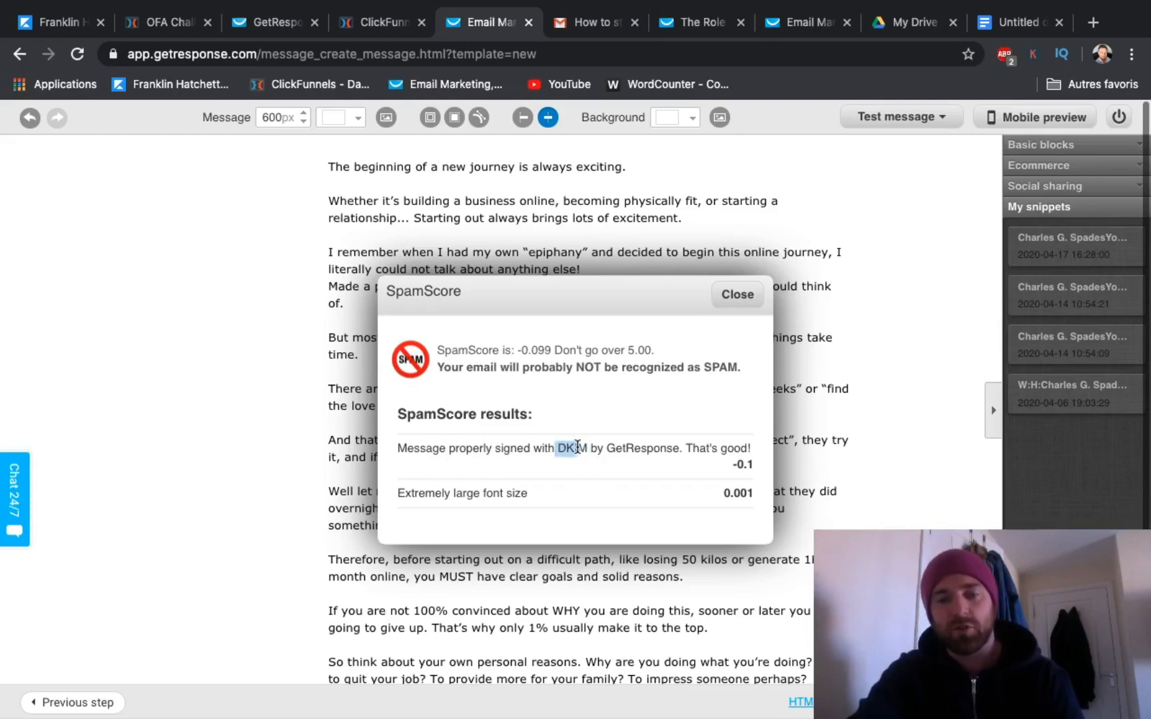
click(601, 498)
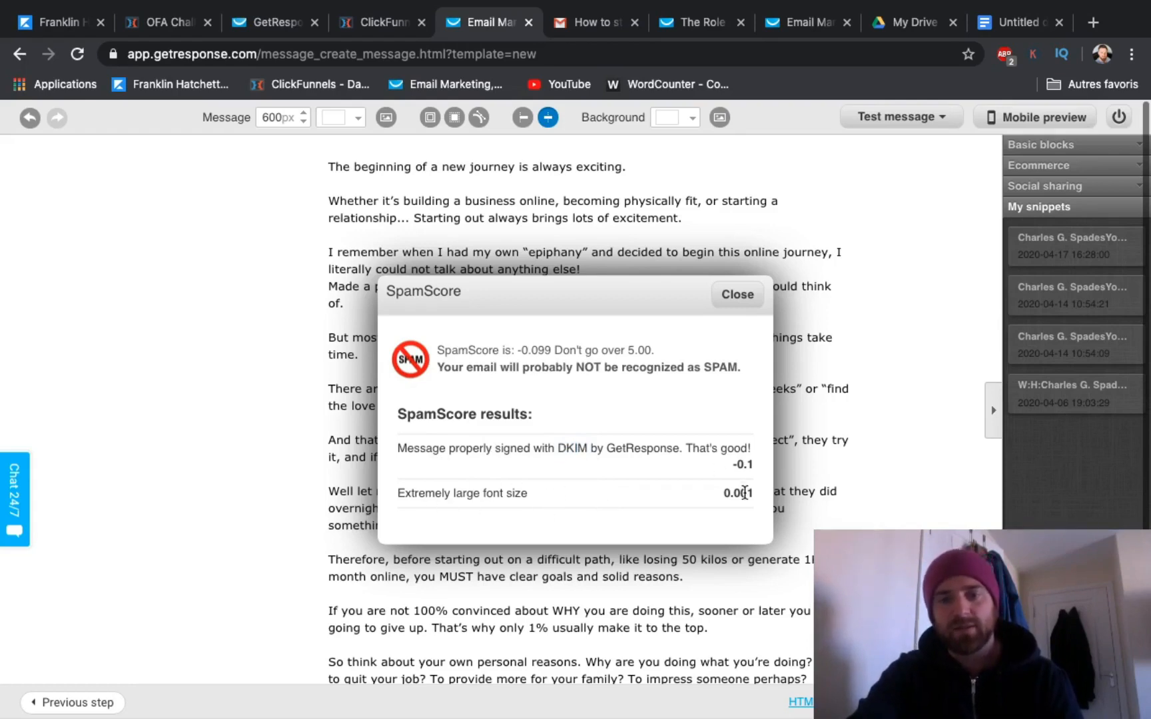
click(736, 294)
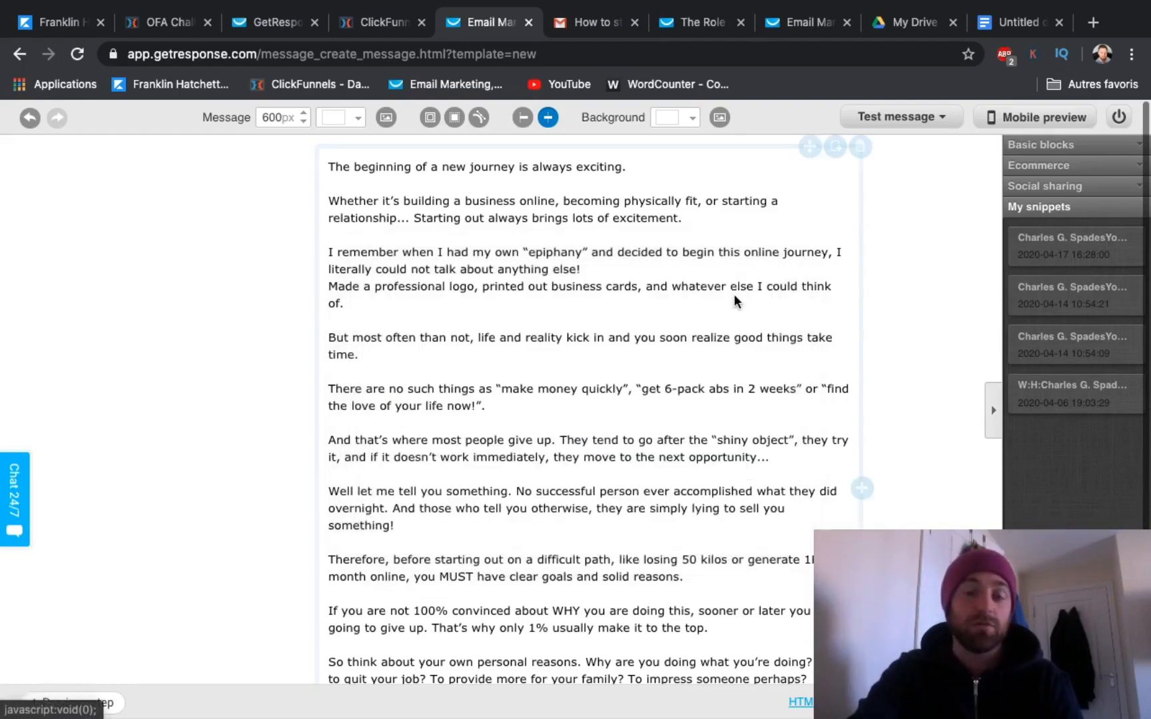
scroll(734, 293, down, 3)
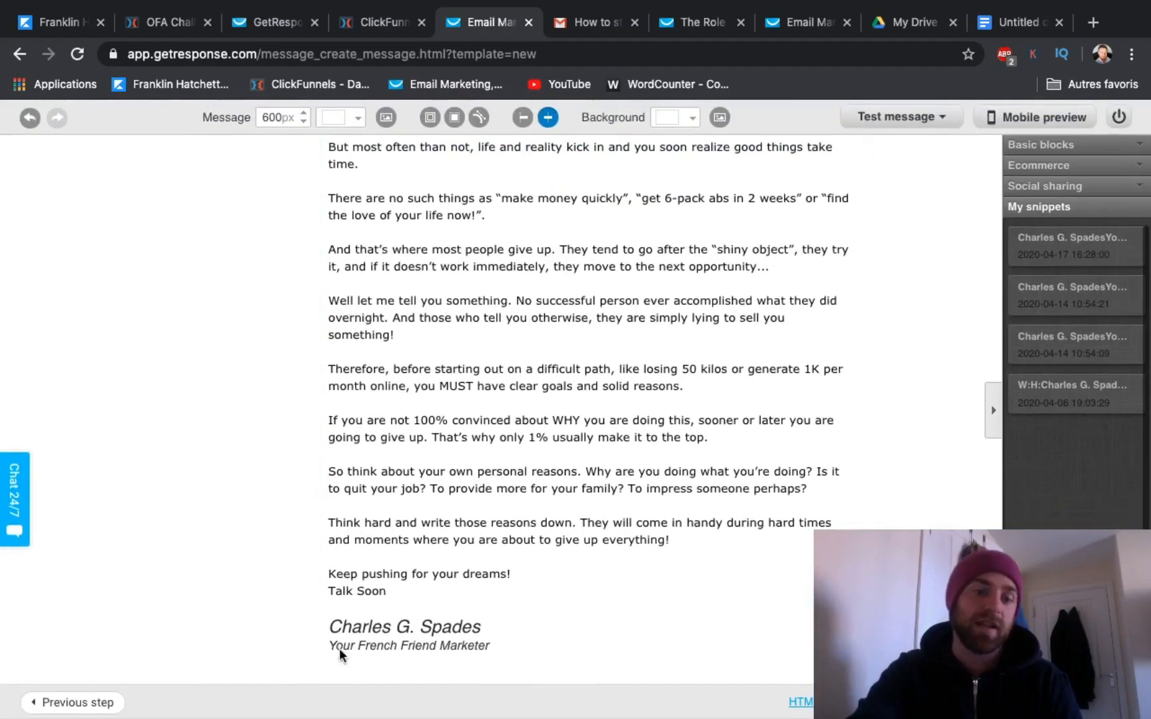
scroll(908, 273, up, 3)
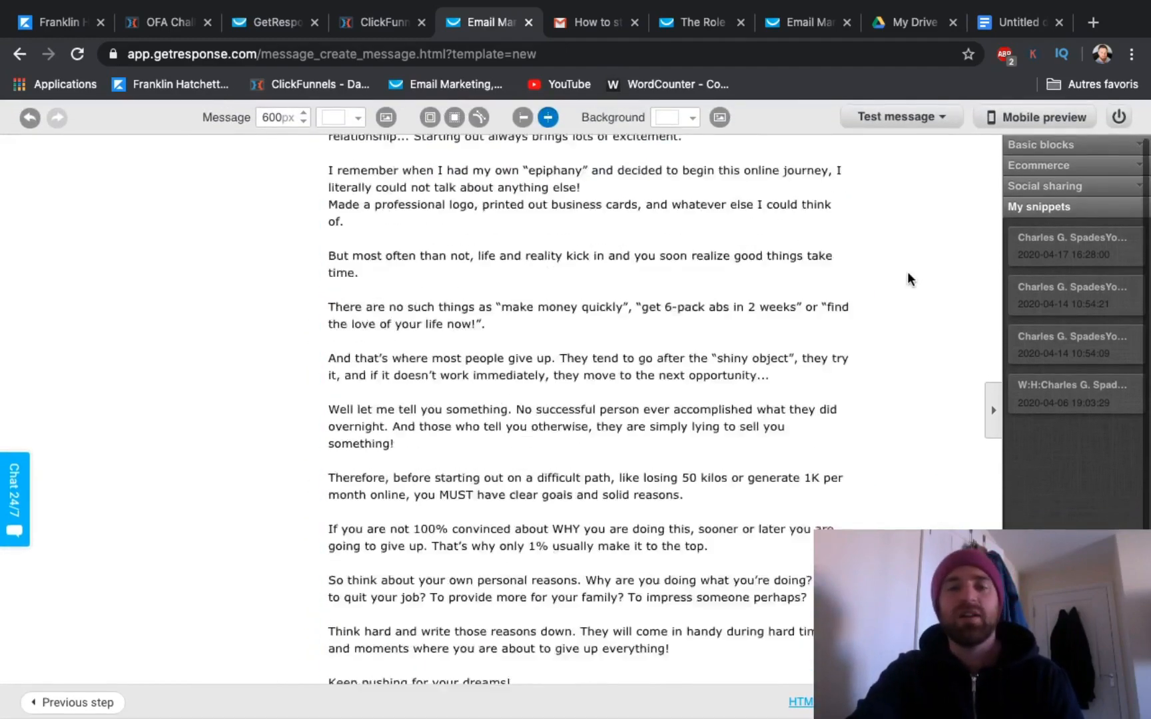
click(906, 118)
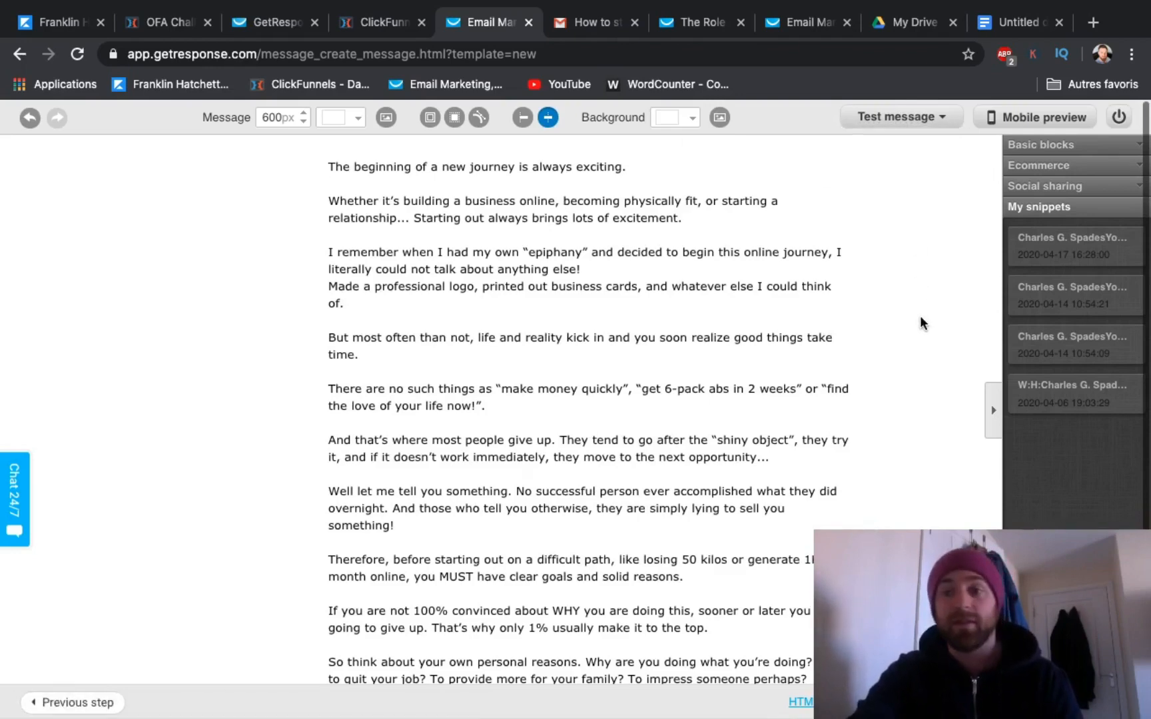
scroll(920, 316, down, 3)
scroll(765, 291, up, 3)
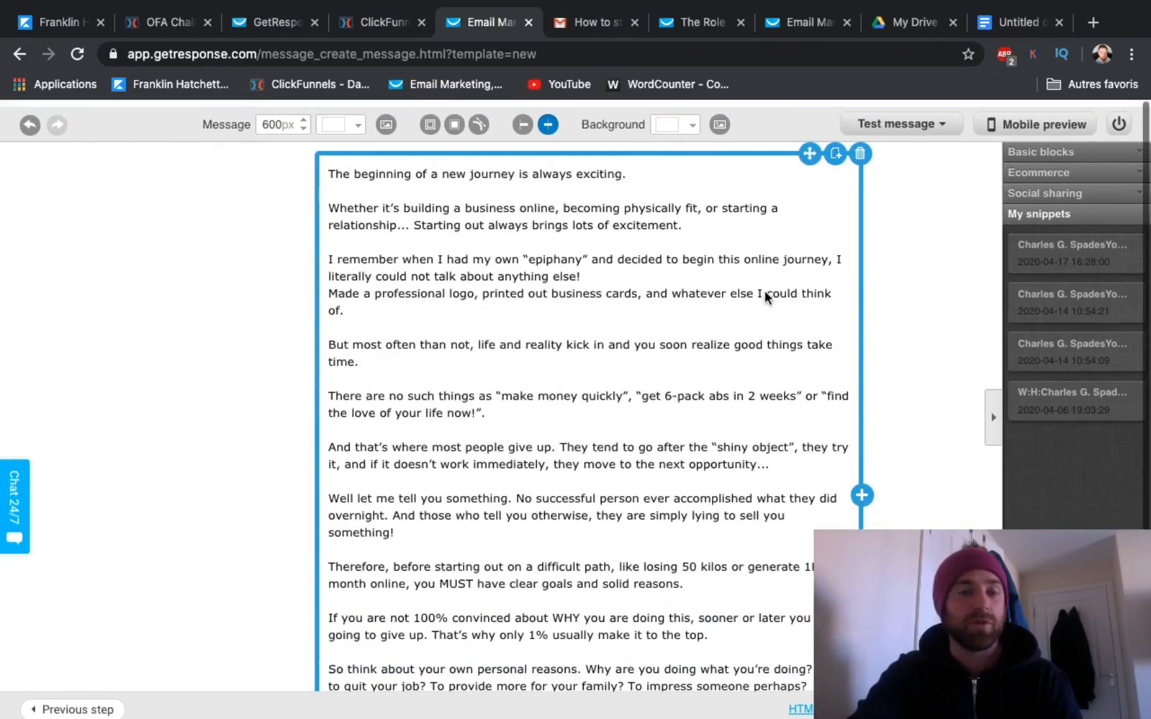
Step: Leave the message editor for the automation messages list and open the Senfield Day#3 draft
scroll(765, 291, down, 3)
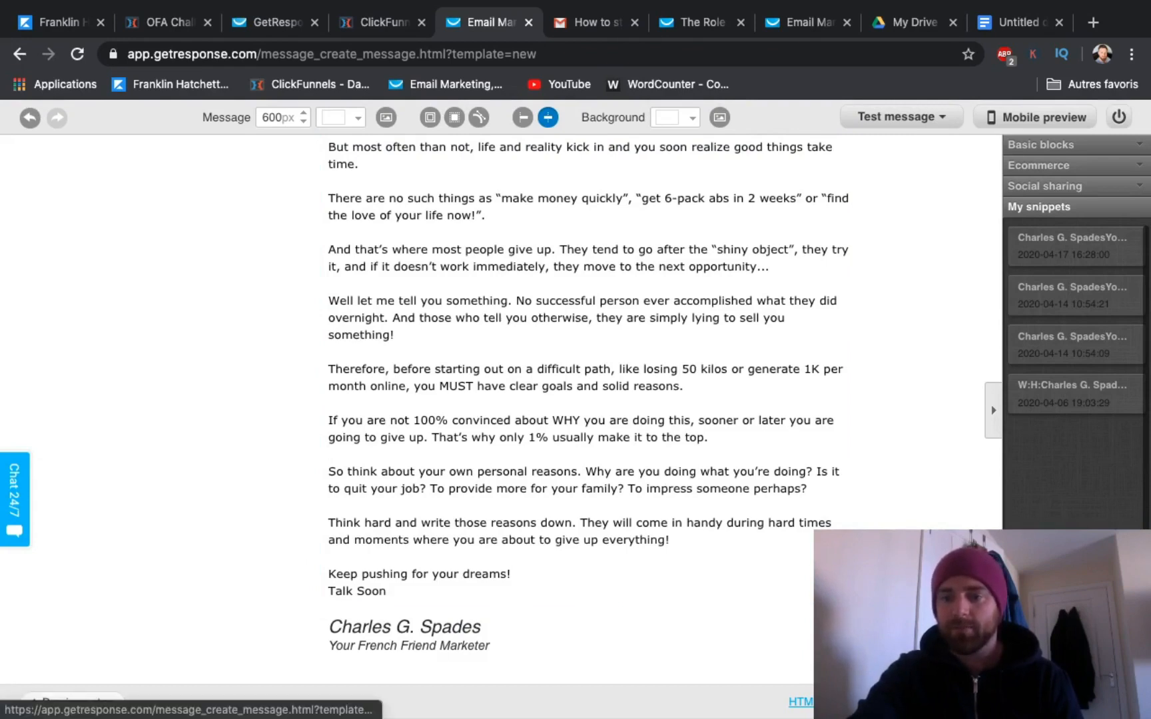
click(70, 701)
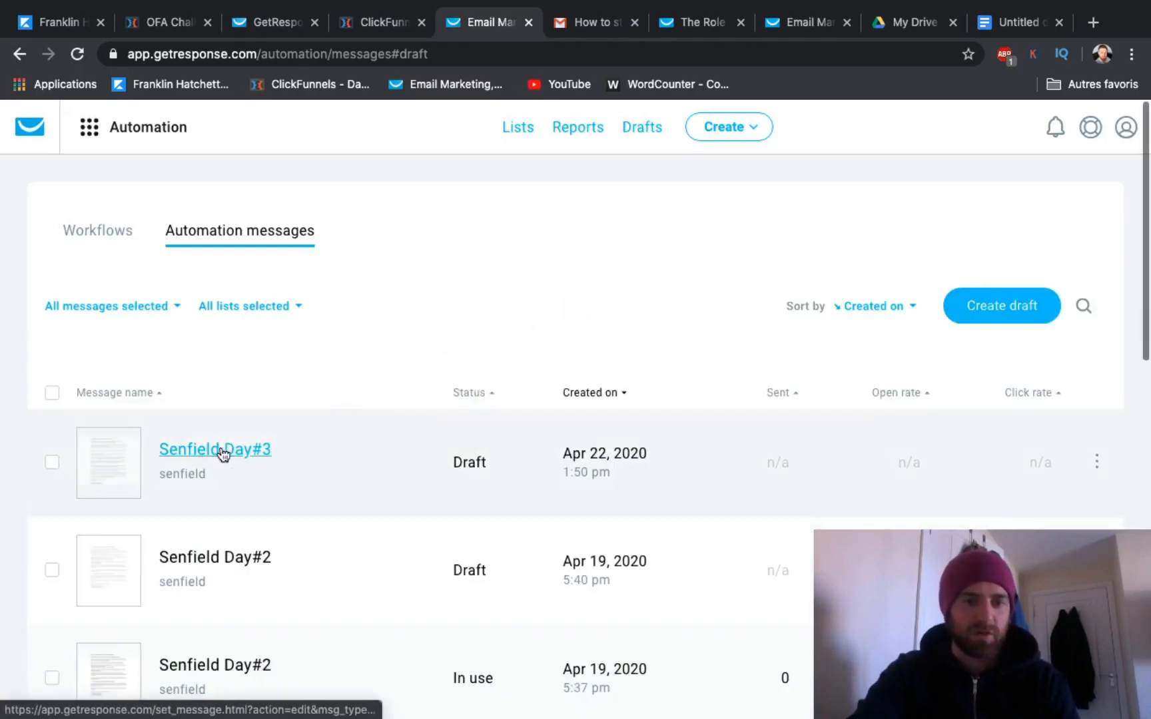
click(264, 457)
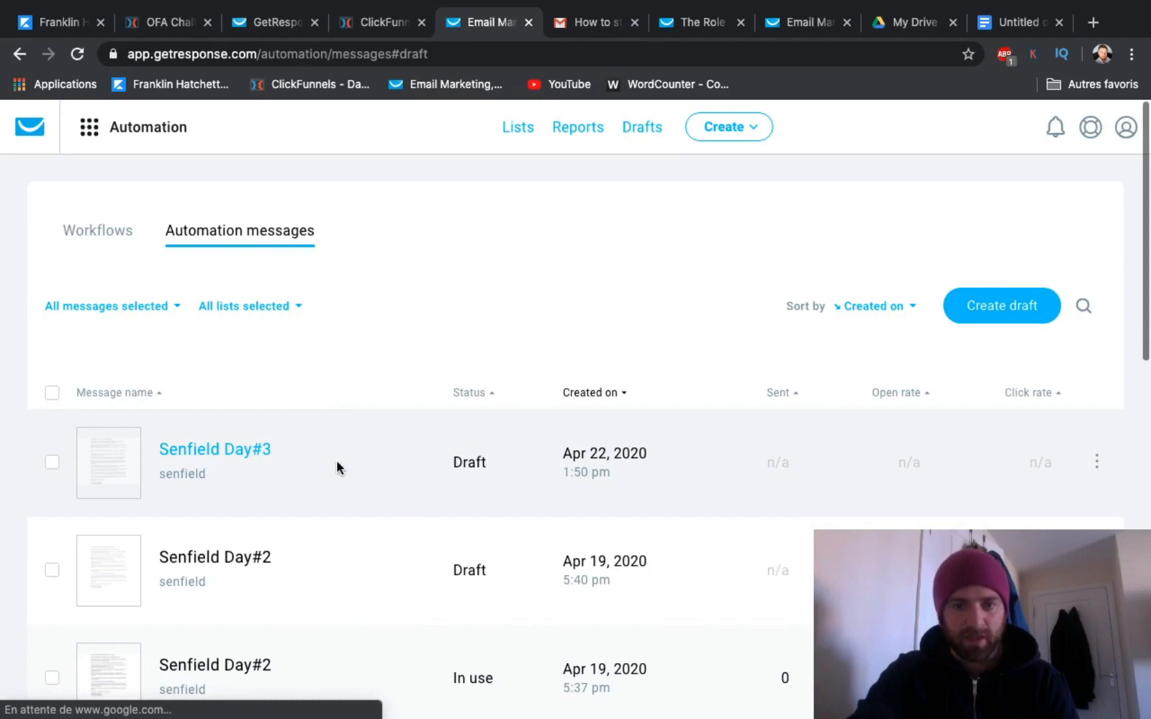
Step: Switch from the automation messages to the workflows list and open the Senfield workflow for editing
click(1097, 465)
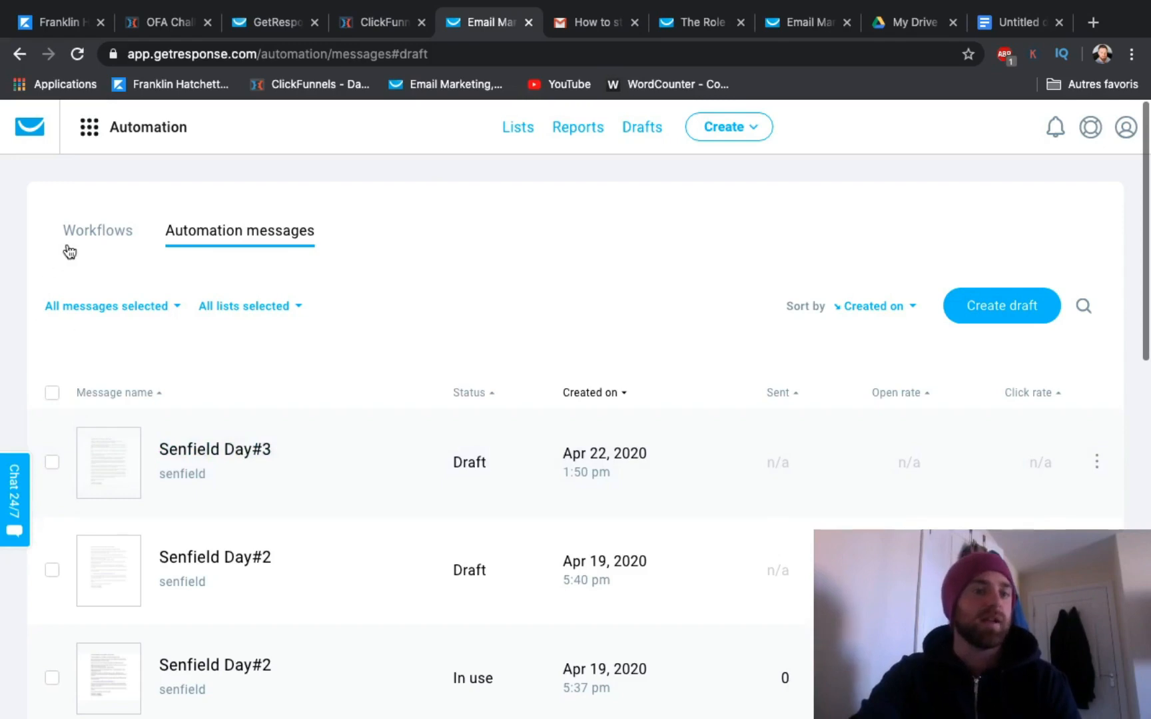
click(97, 233)
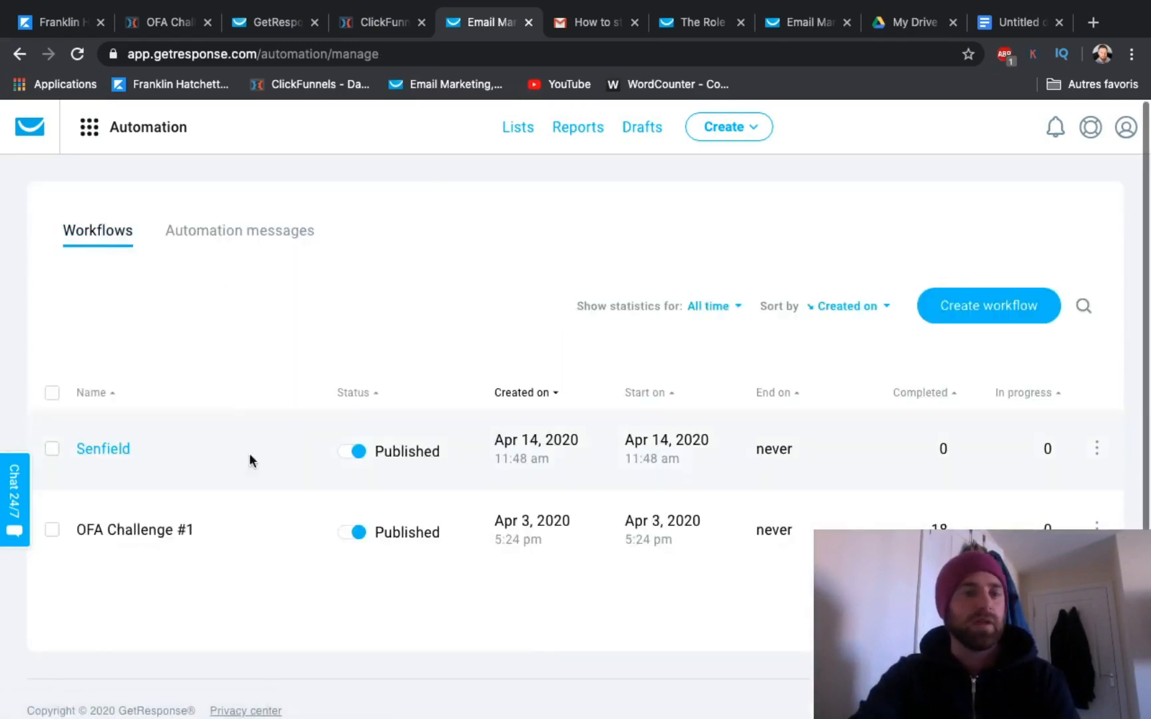
click(104, 452)
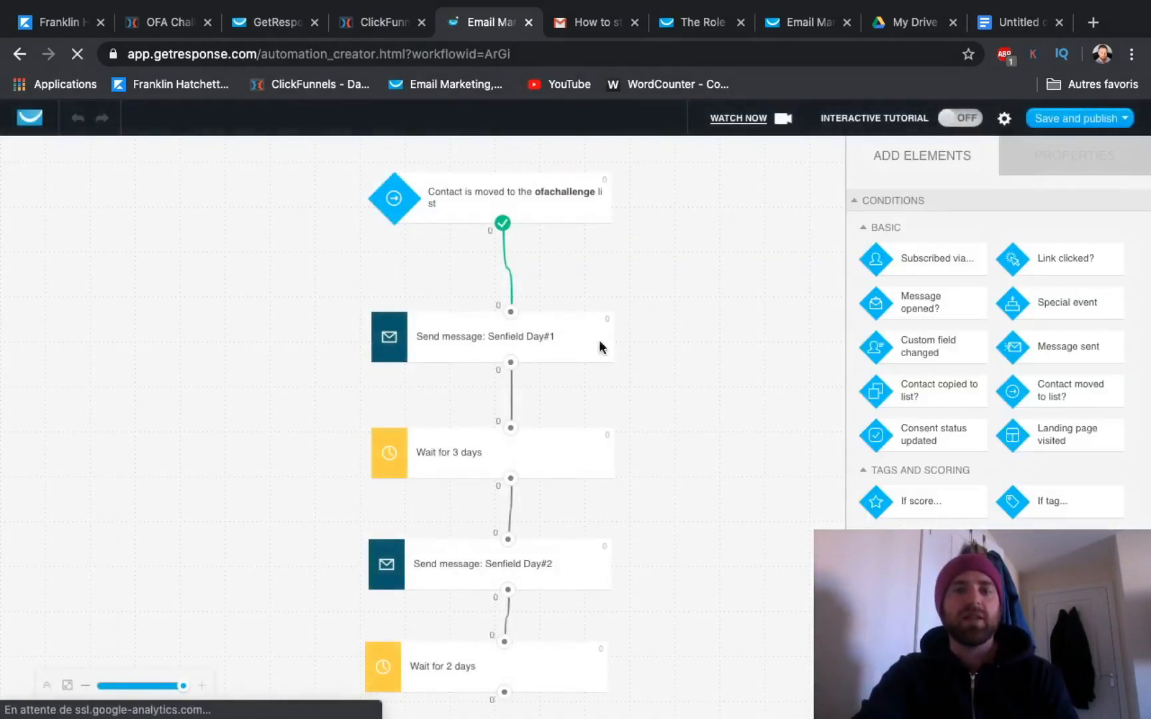
Step: Add a Send message action below the "Wait for 2 days" element and connect the two
scroll(504, 390, down, 3)
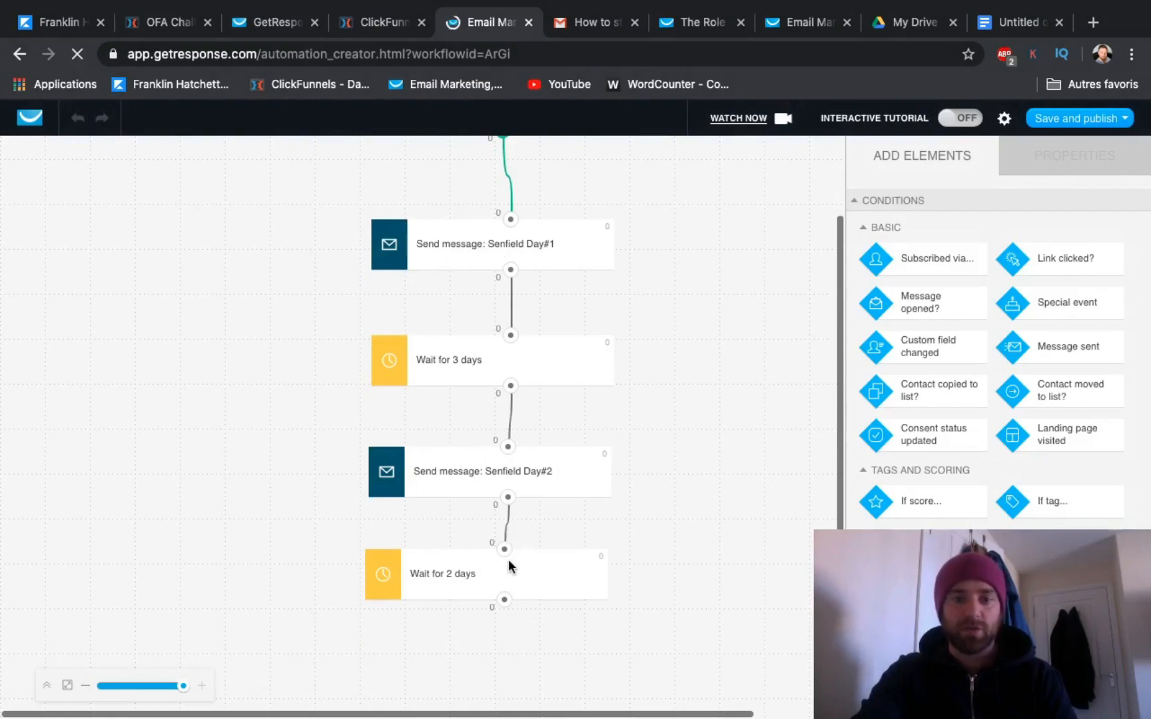
scroll(943, 457, down, 3)
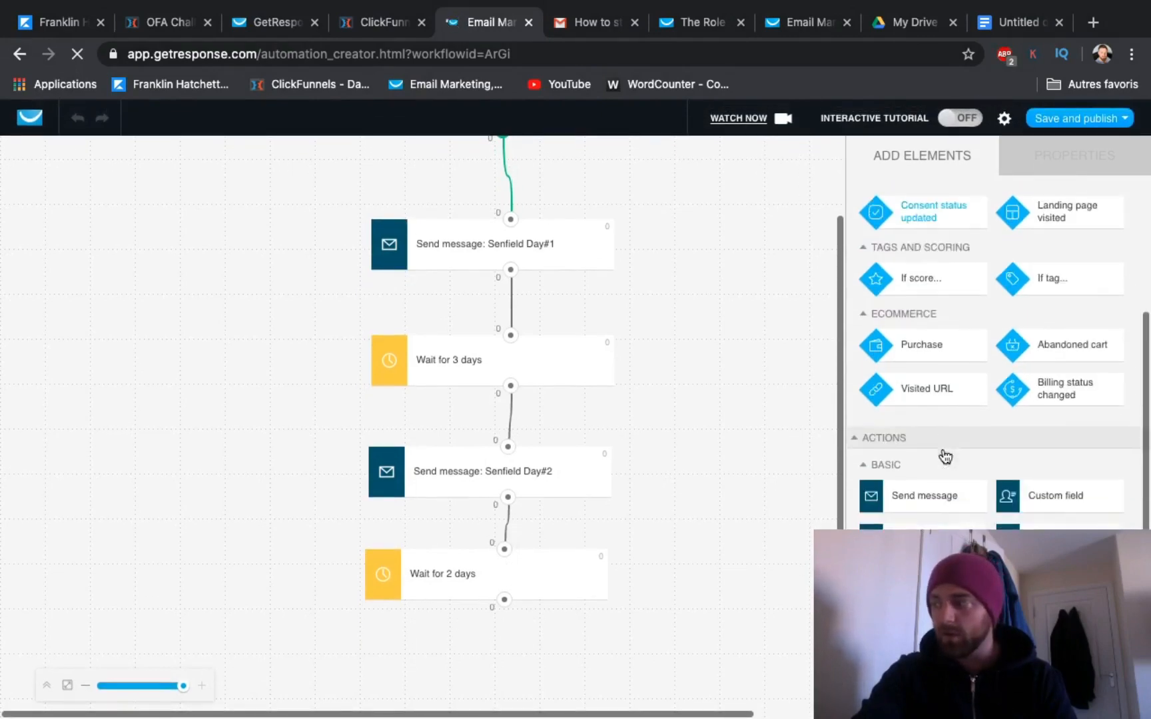
scroll(945, 457, down, 2)
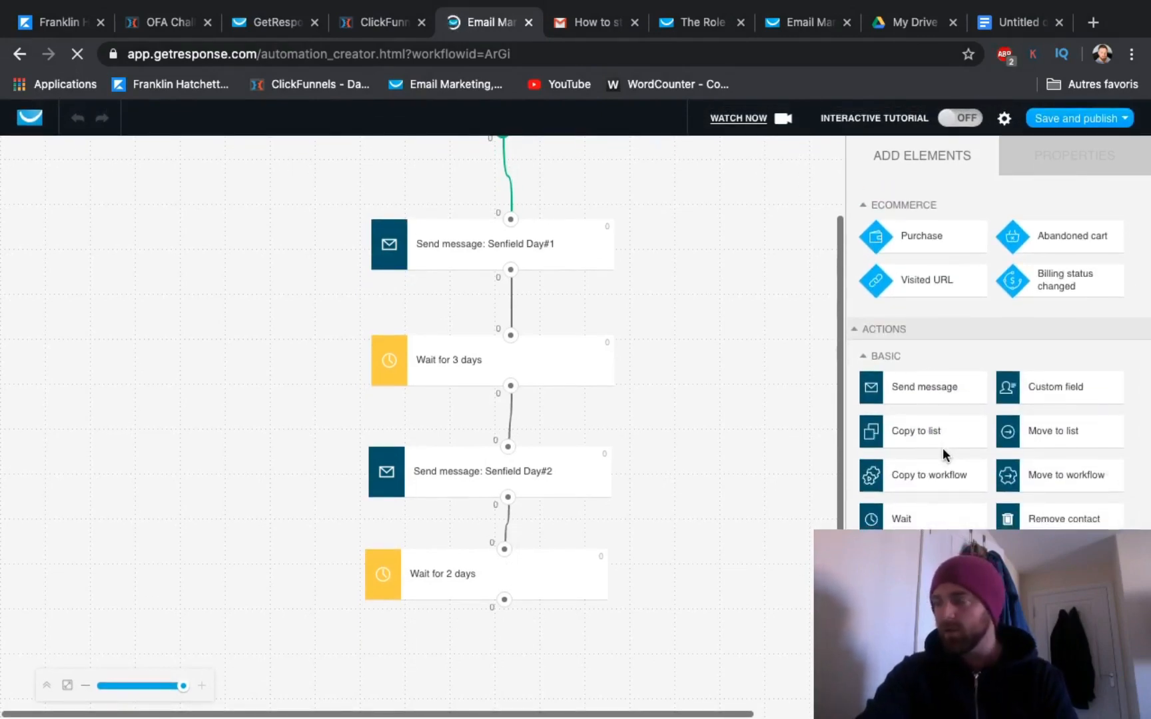
drag(935, 390, 490, 629)
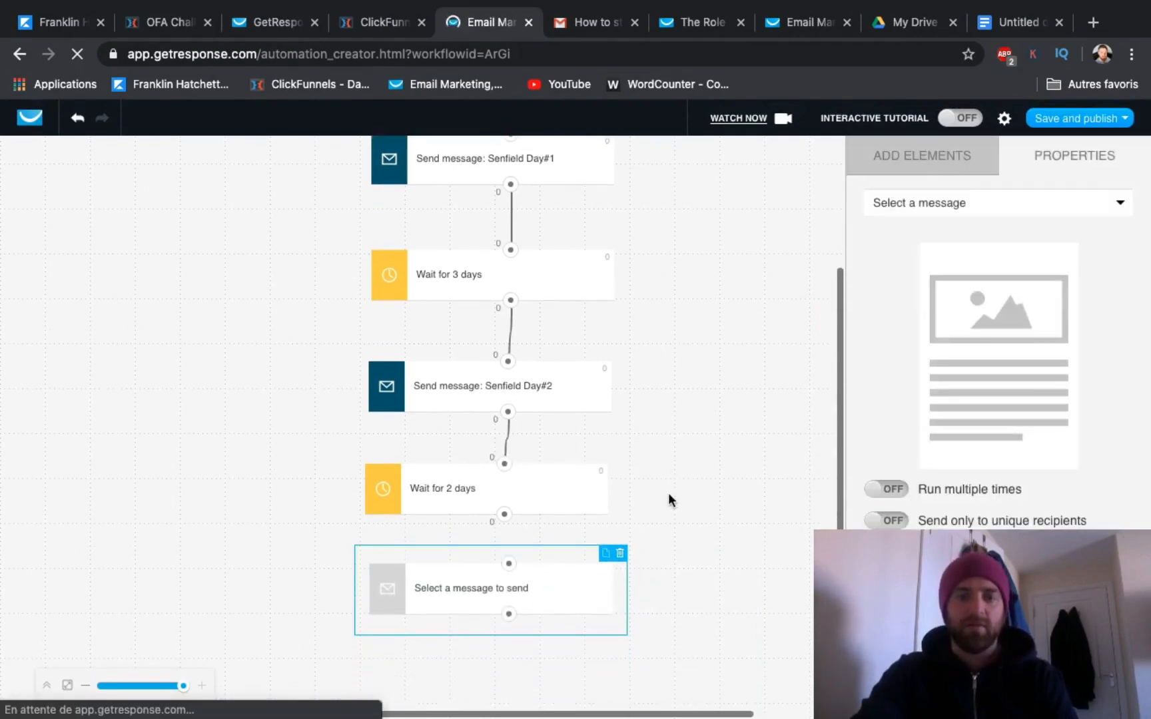
drag(505, 514, 510, 565)
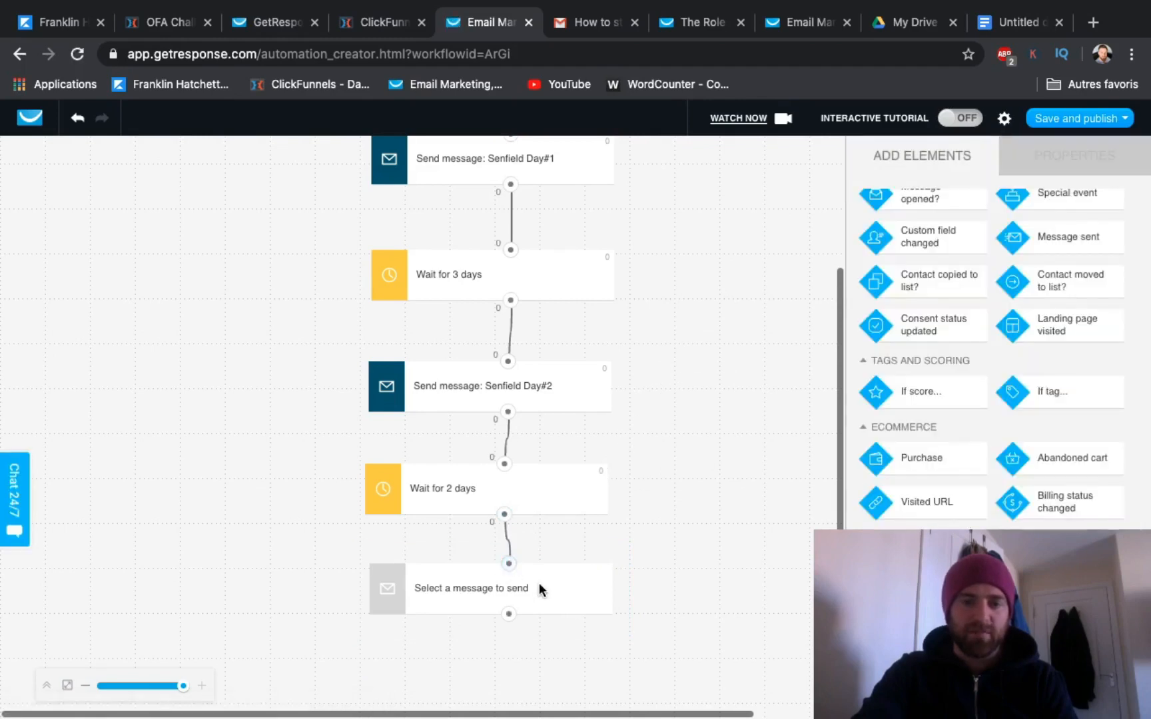
Step: Assign the Senfield Day#3 draft to the new send action, copying it as an automation message with the senfield list's footer language
click(539, 588)
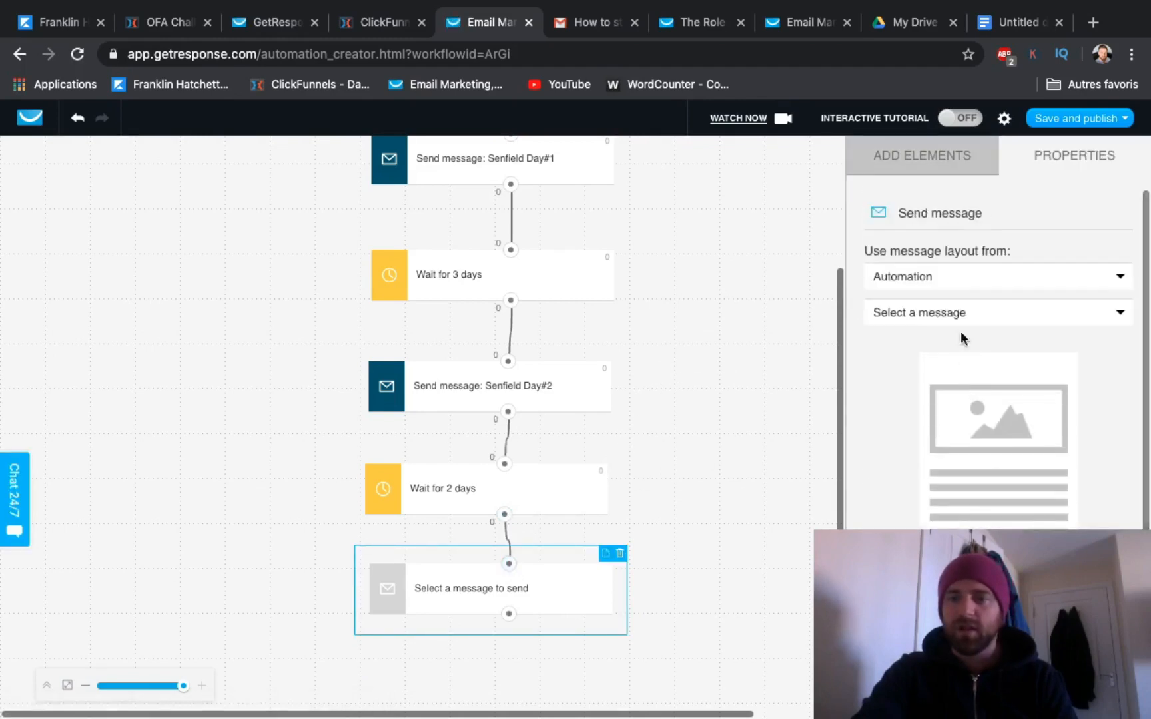
click(950, 277)
click(901, 322)
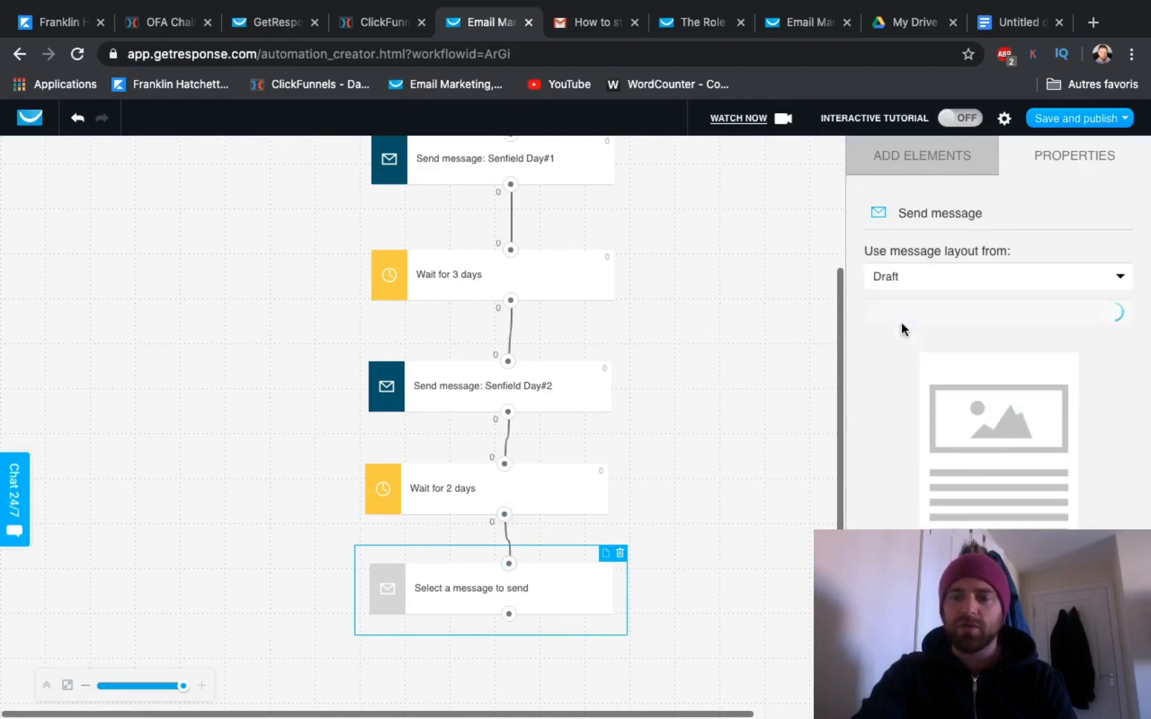
click(919, 319)
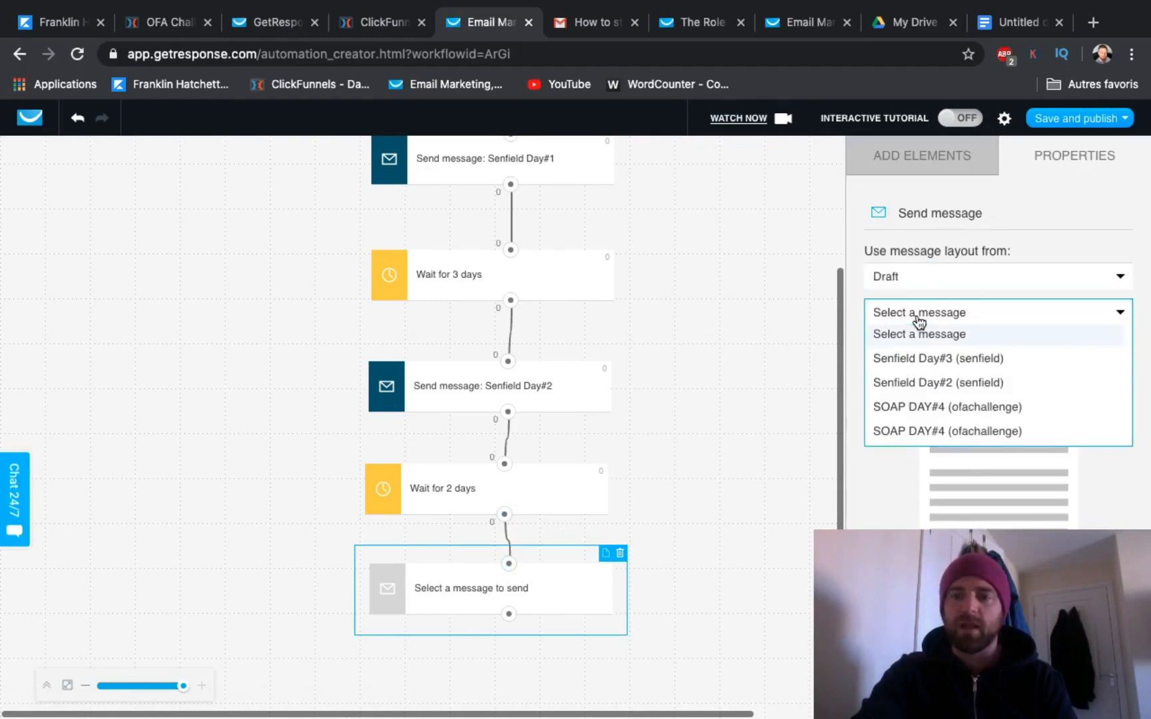
click(920, 360)
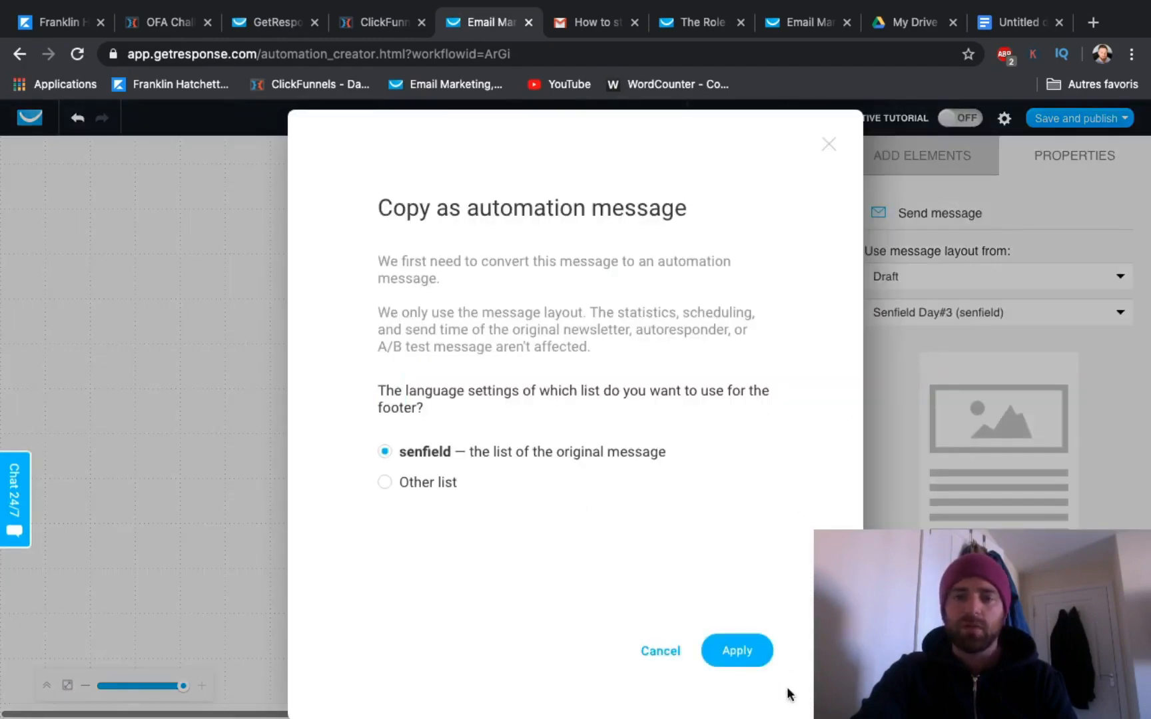
click(738, 653)
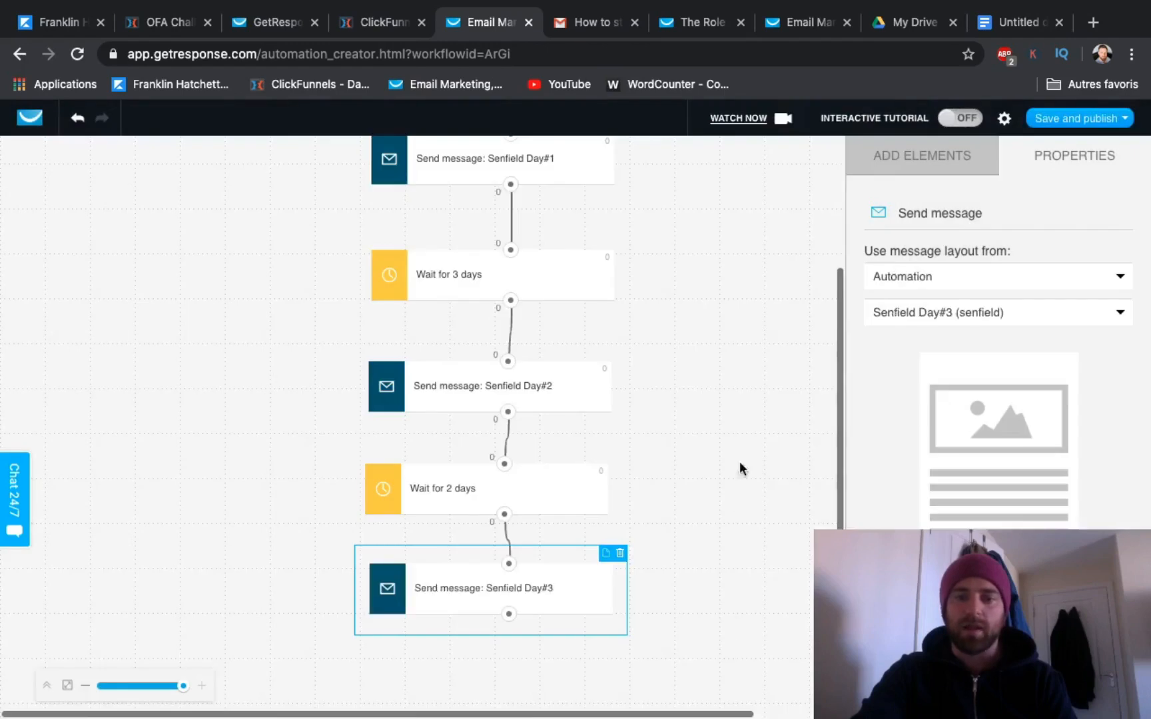
Step: Add a Wait action beside the message chain and connect the Senfield Day#3 message's output to it
scroll(728, 450, down, 1)
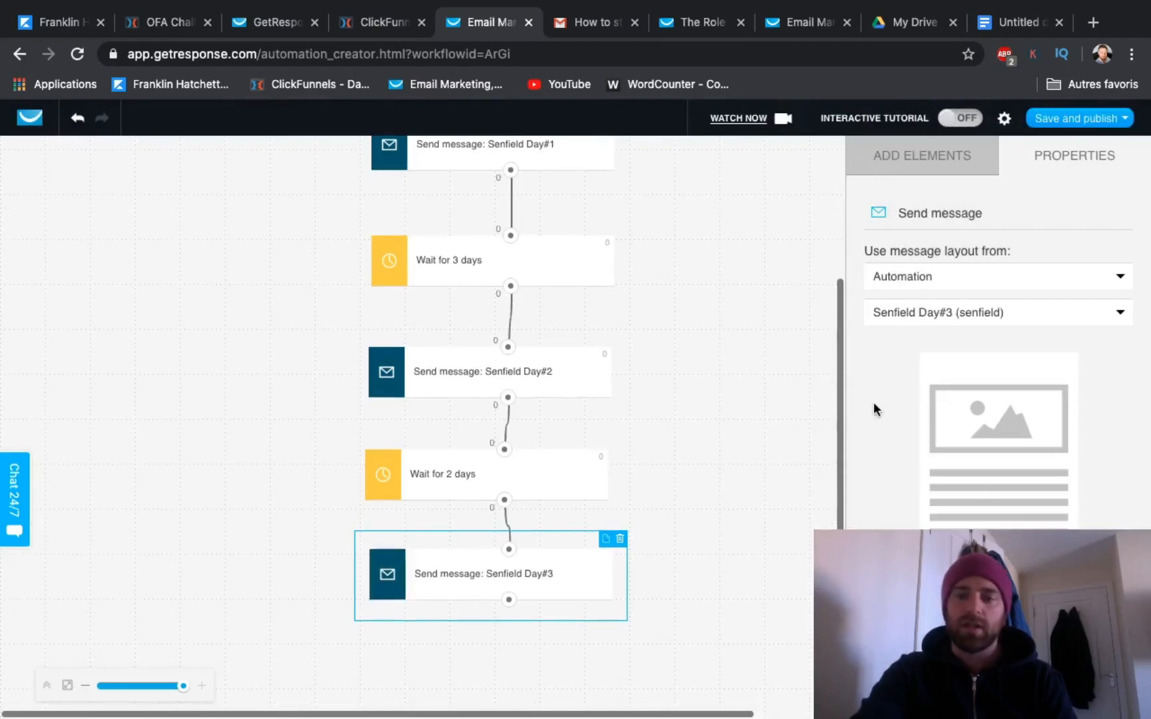
scroll(982, 484, down, 3)
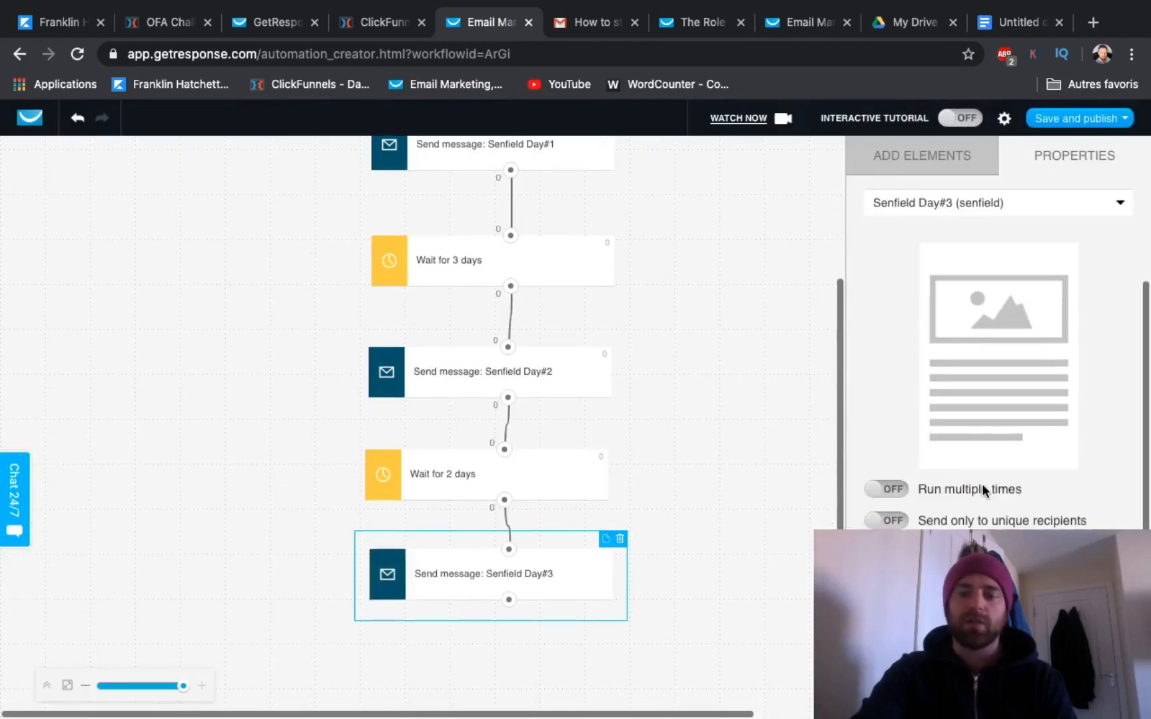
click(925, 146)
scroll(911, 334, down, 4)
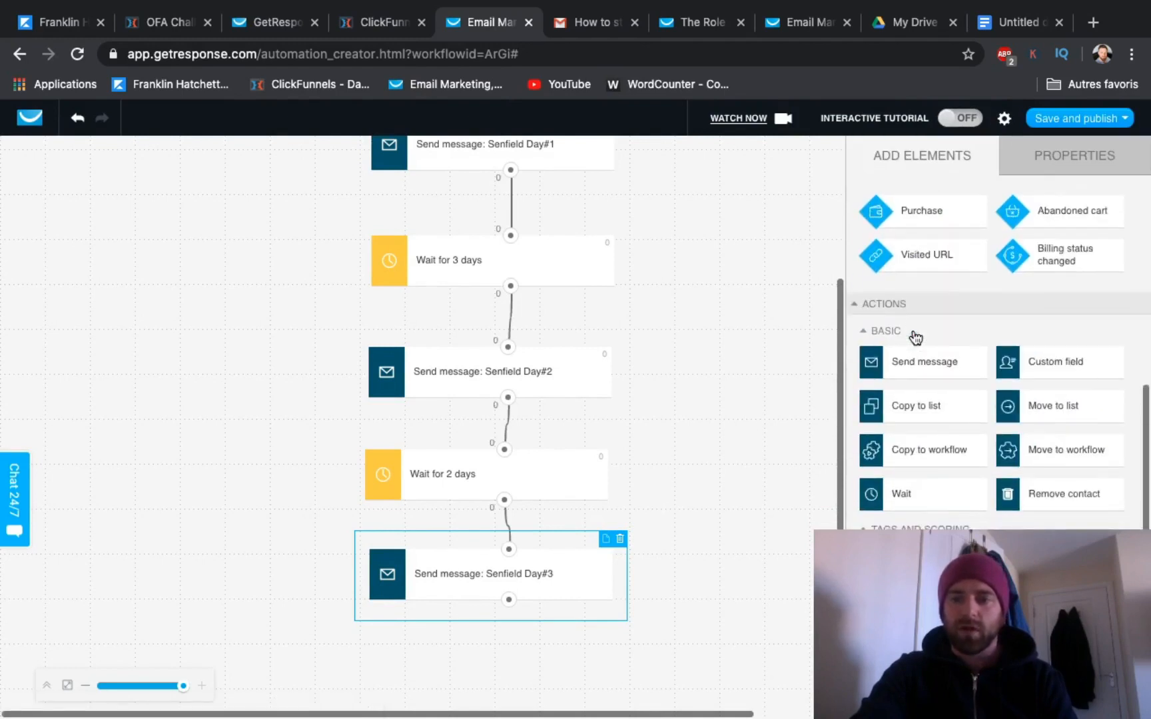
drag(907, 493, 745, 426)
drag(509, 601, 781, 427)
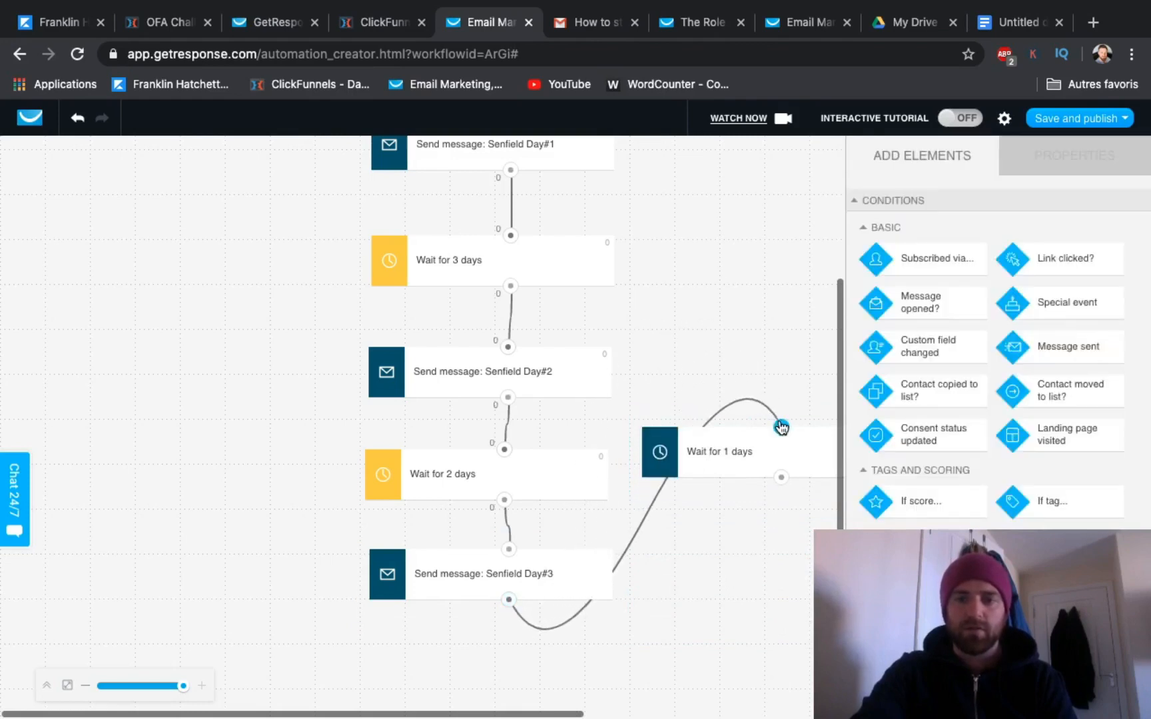
Step: Give the new Wait element a yellow tab color and set its delay to 2 days
click(661, 453)
click(919, 497)
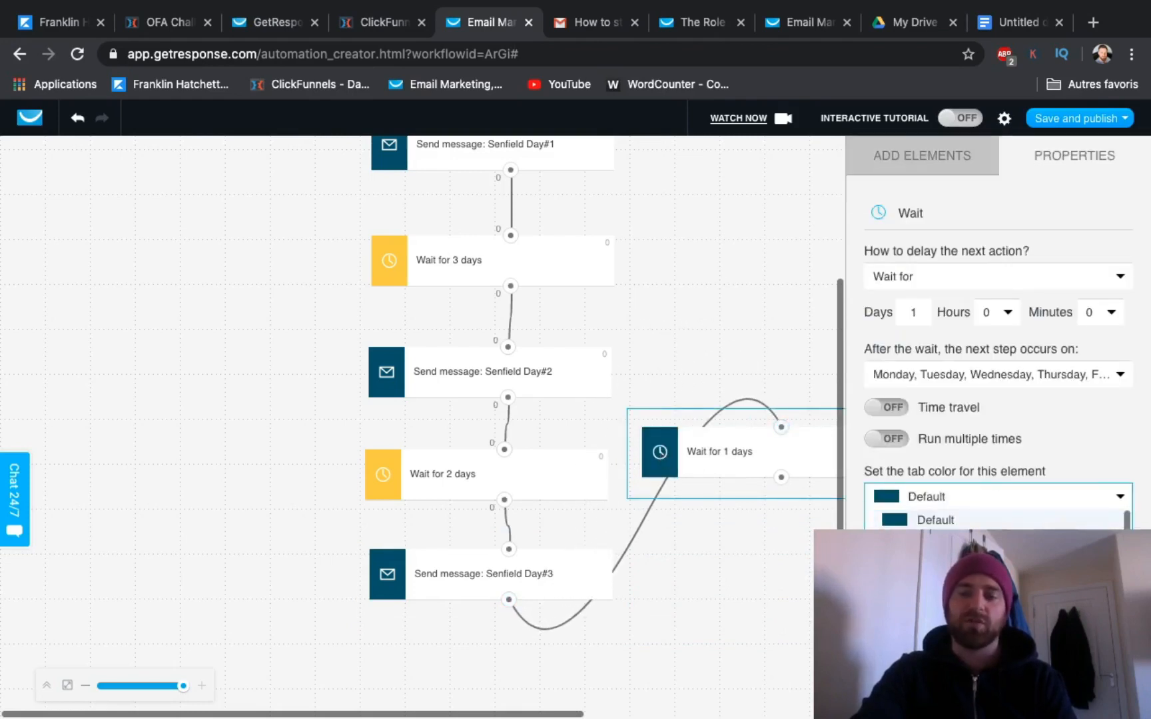
click(935, 566)
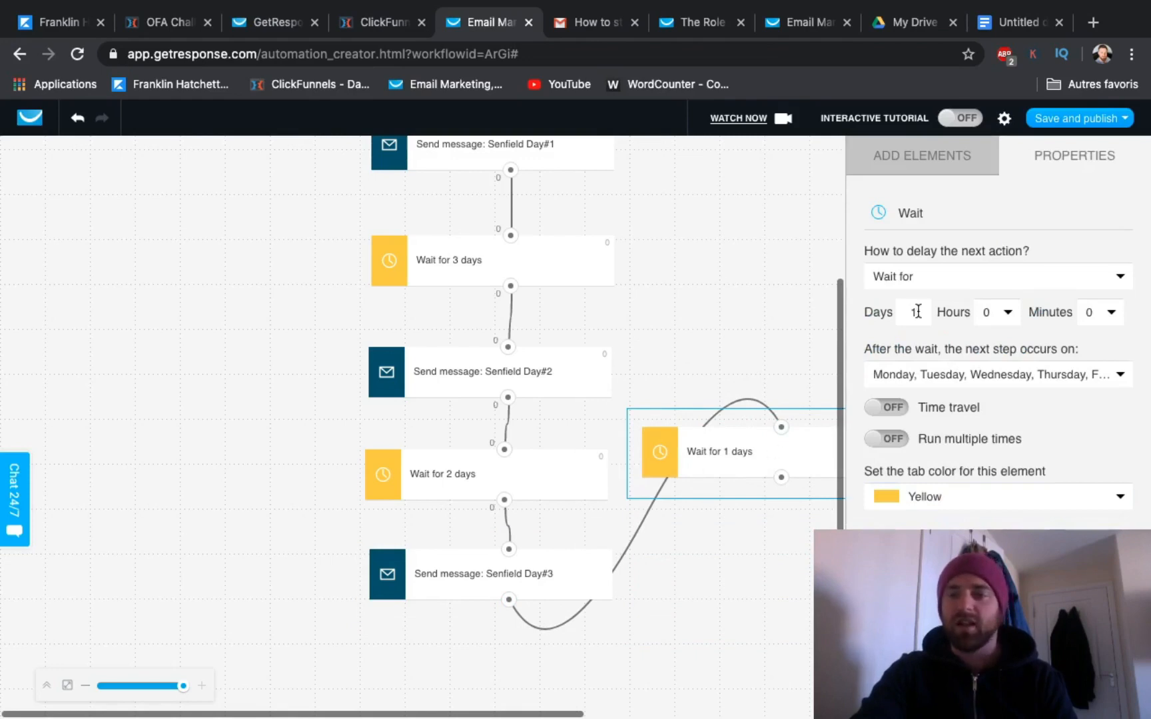
key(BackSpace)
text(20)
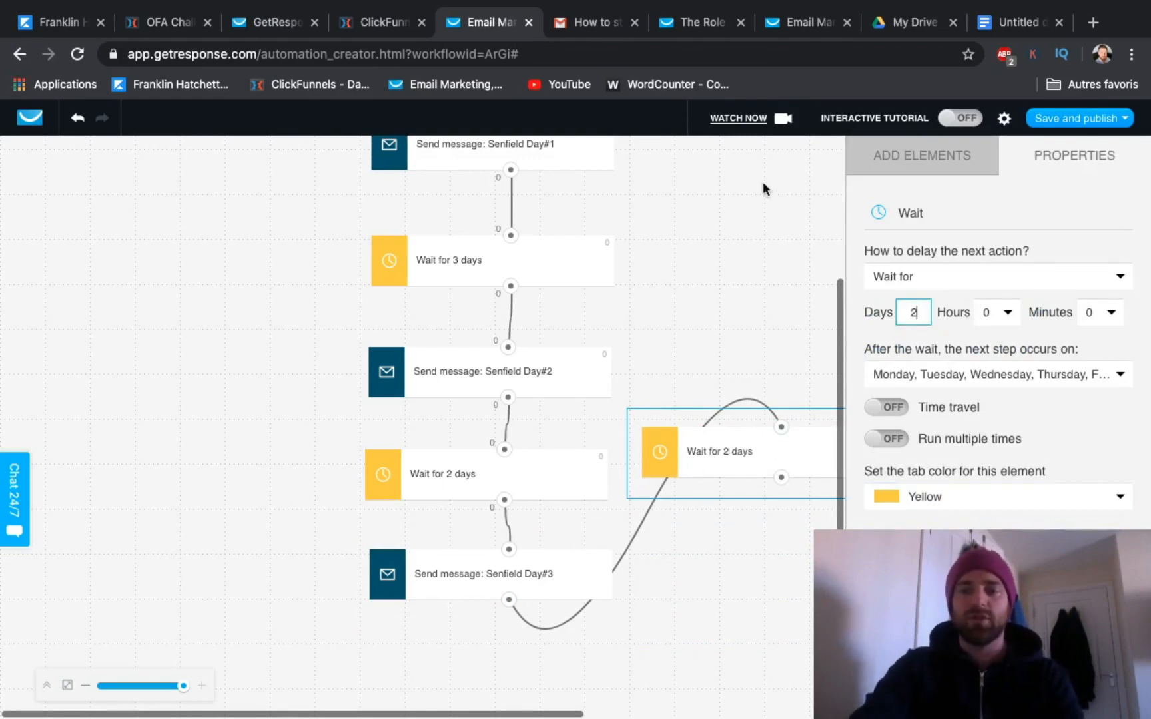
click(728, 248)
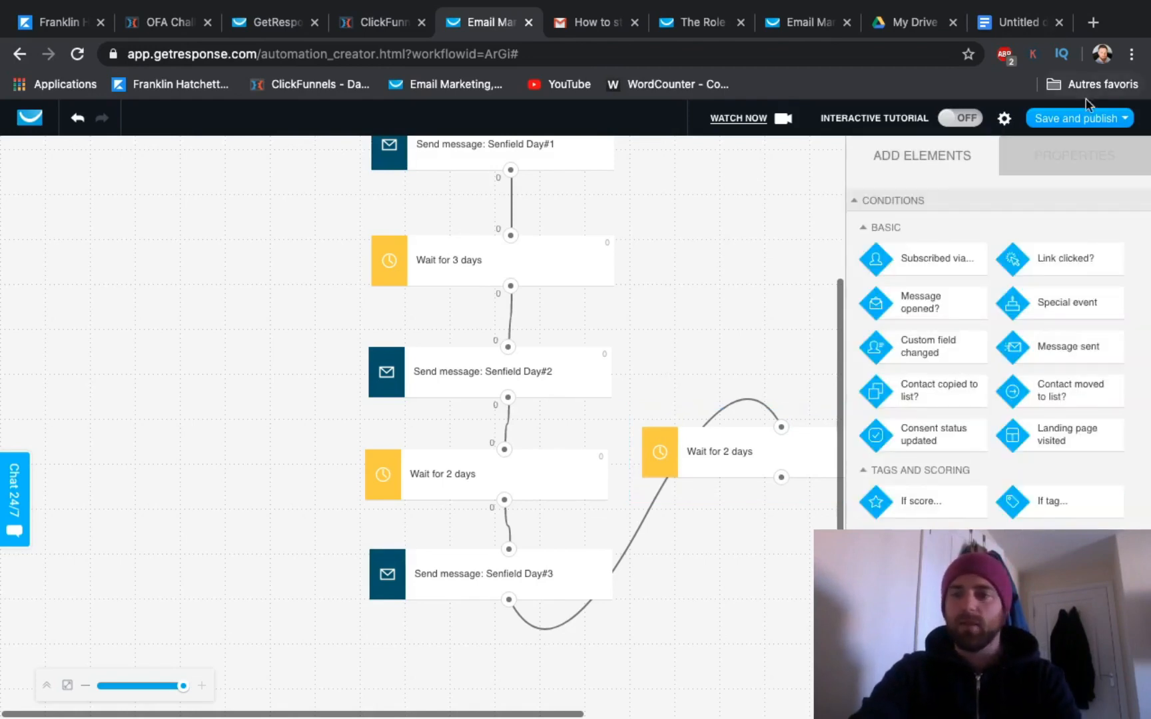
Step: Save and publish the Senfield workflow, and return to the automation messages list
click(1088, 120)
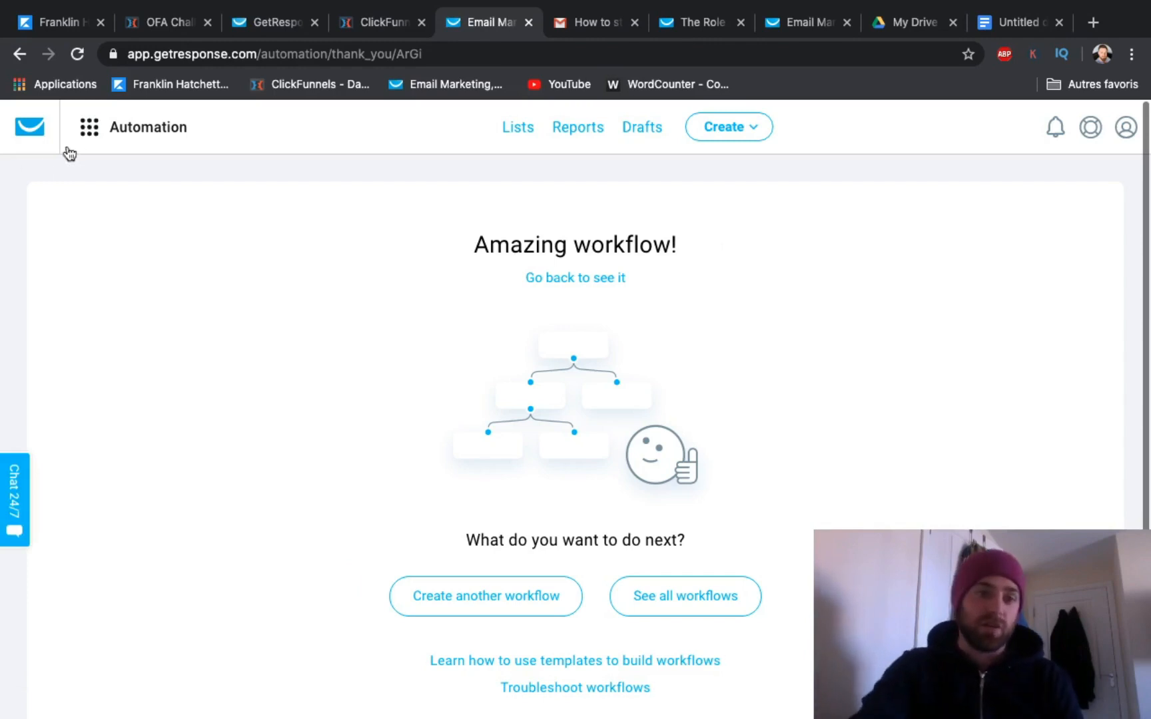
click(93, 132)
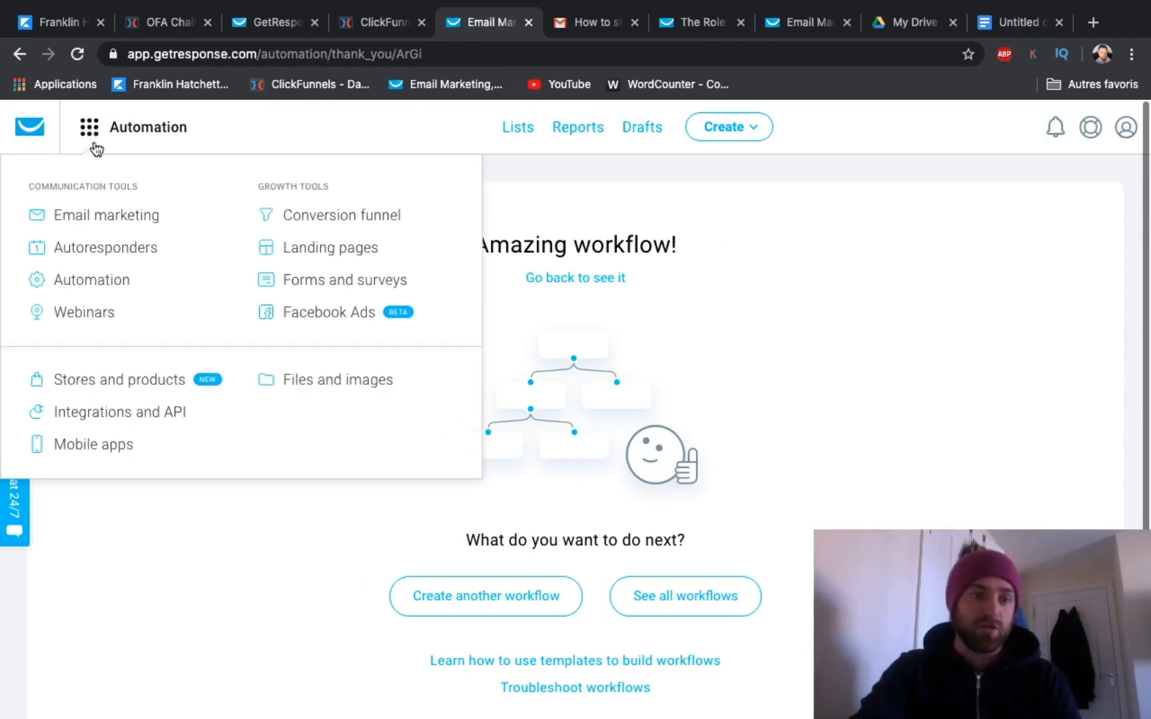
click(82, 286)
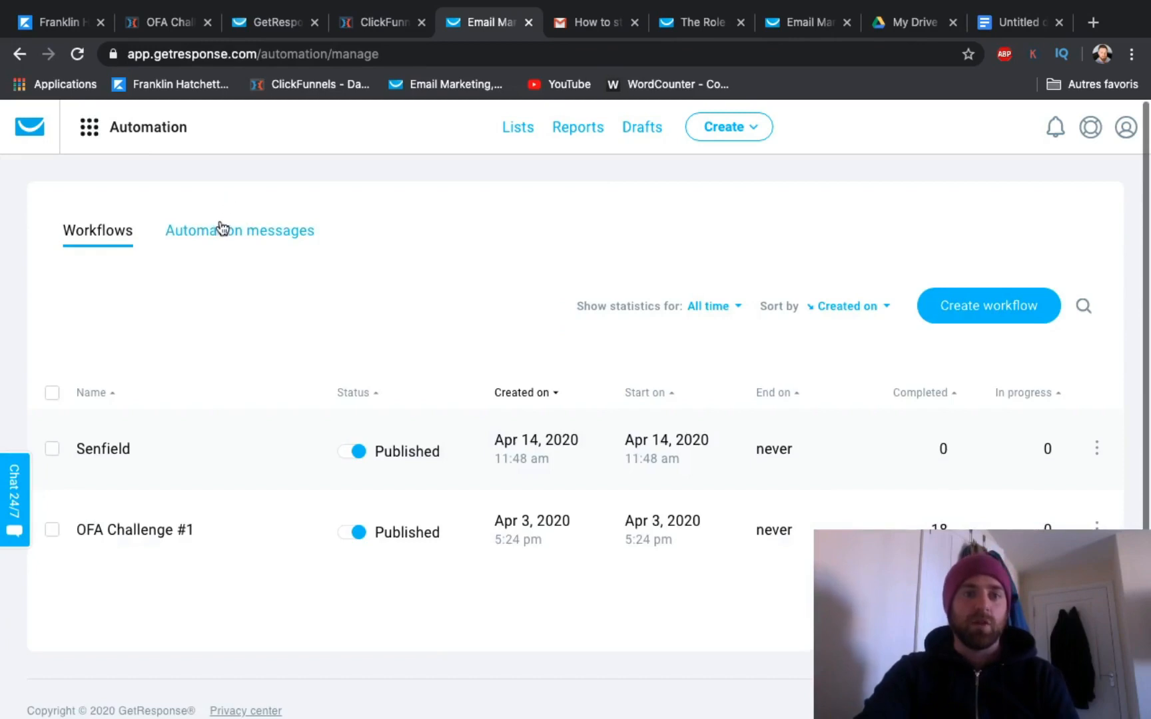
click(219, 228)
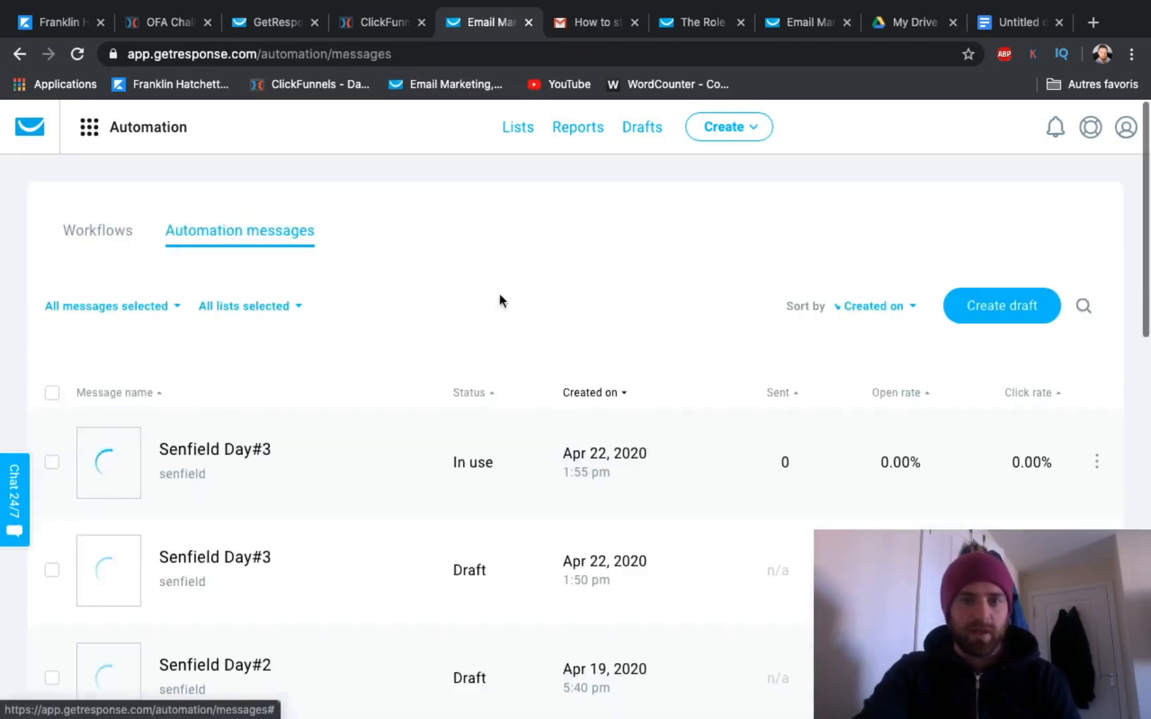
Step: Delete the leftover Senfield Day#3 draft created on Apr 22, 2020 at 1:50 pm and confirm the deletion
scroll(444, 478, down, 2)
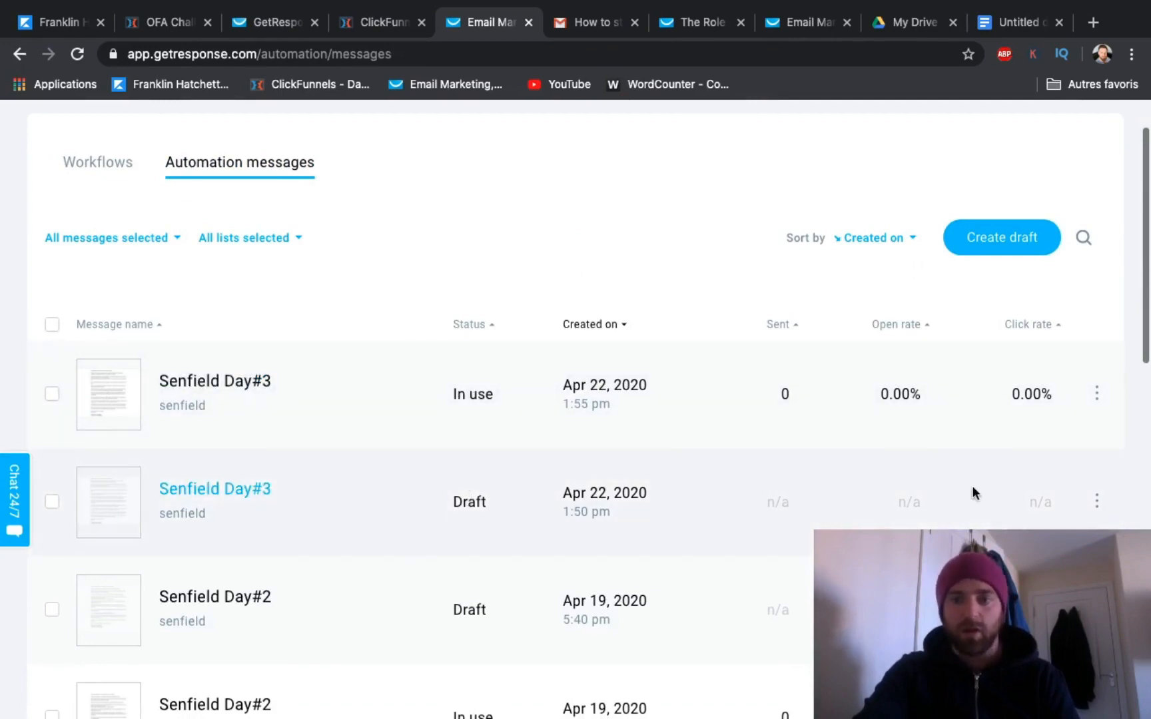
click(1094, 508)
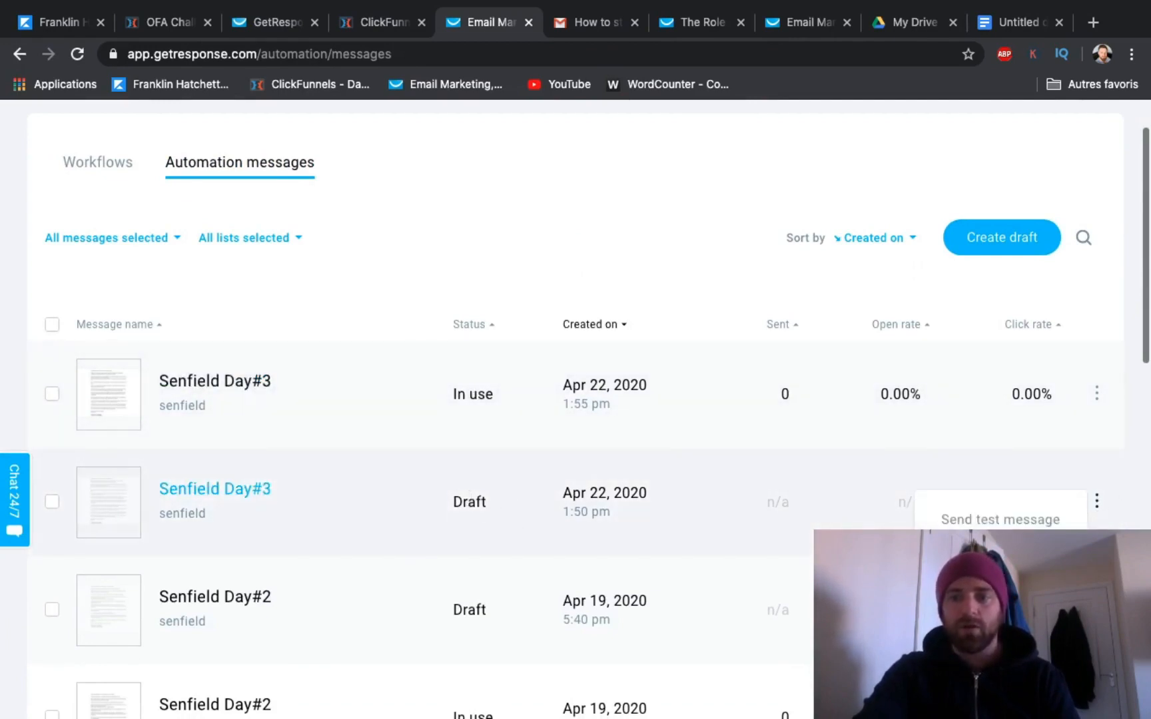
click(959, 607)
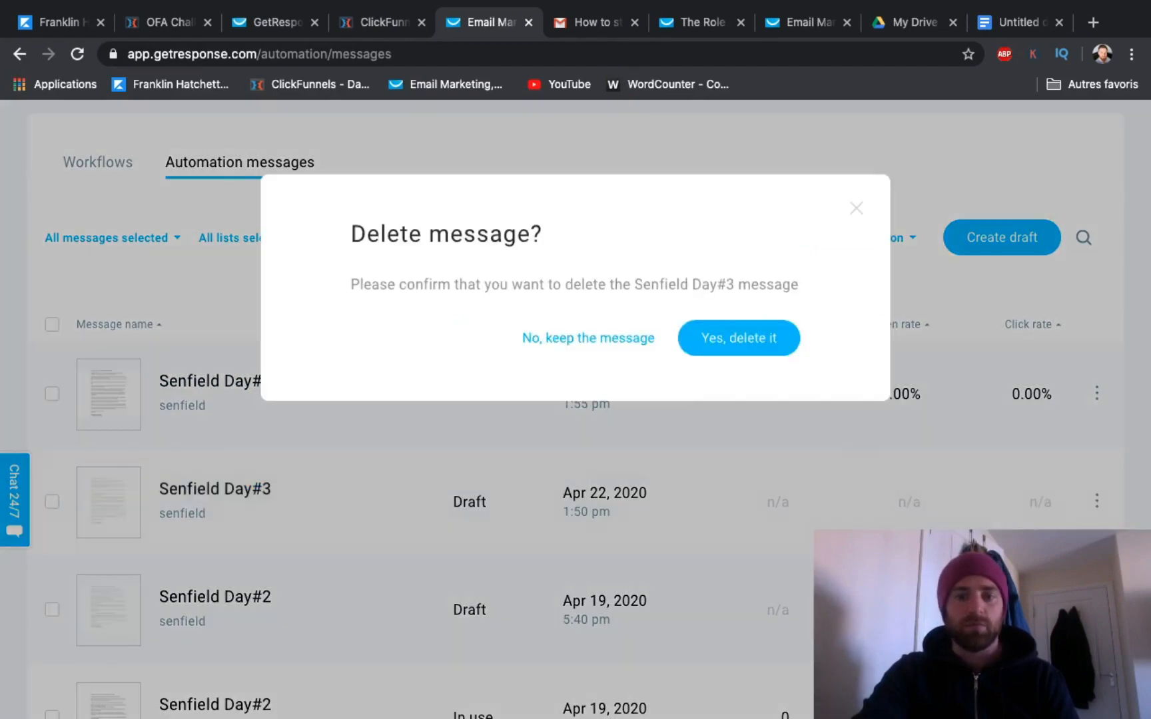
click(750, 343)
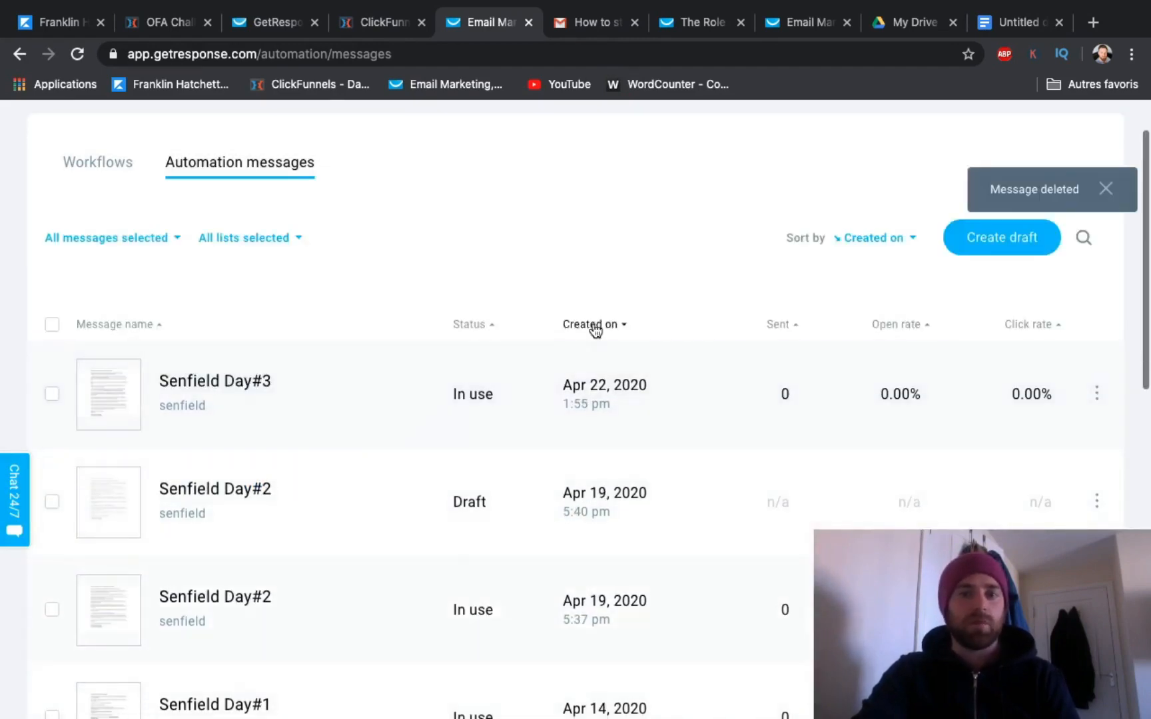
scroll(596, 331, up, 2)
scroll(597, 331, down, 2)
scroll(595, 330, up, 2)
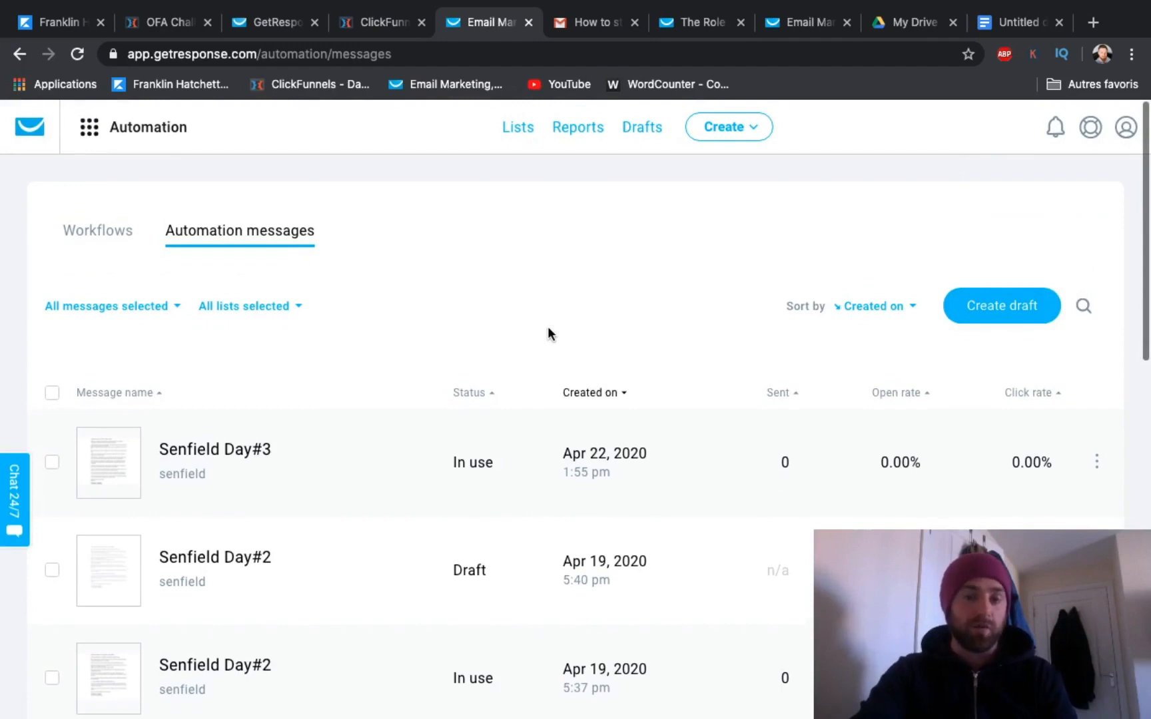
scroll(548, 326, down, 5)
scroll(547, 326, up, 5)
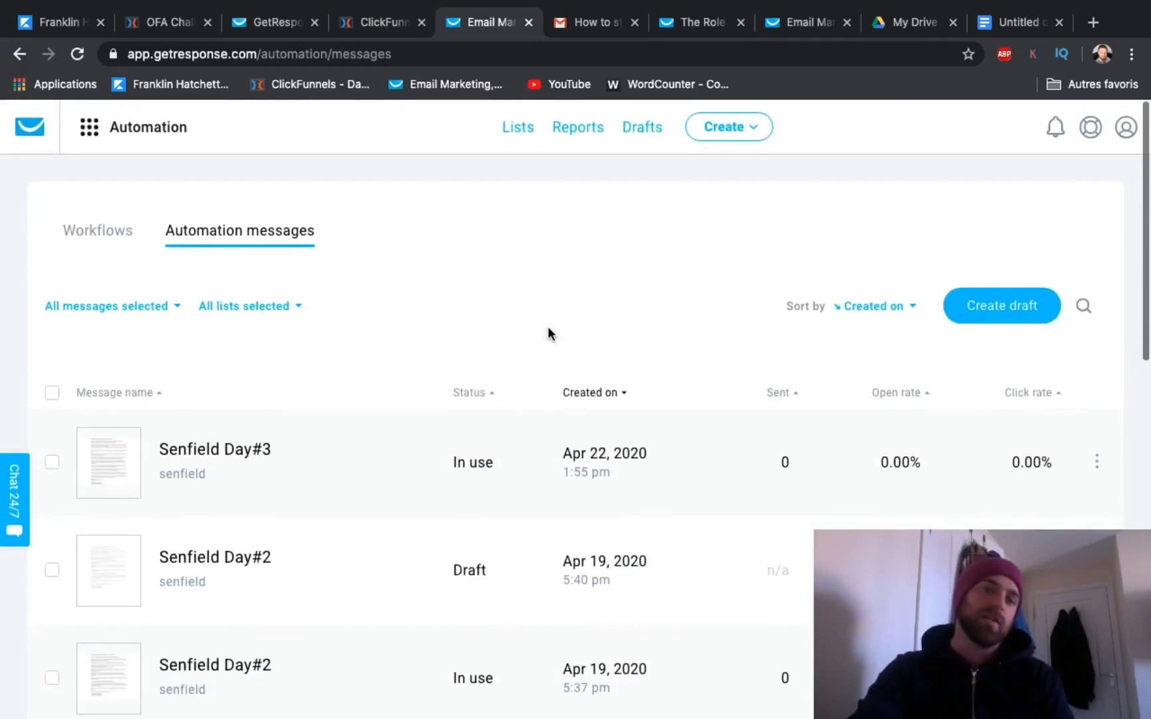